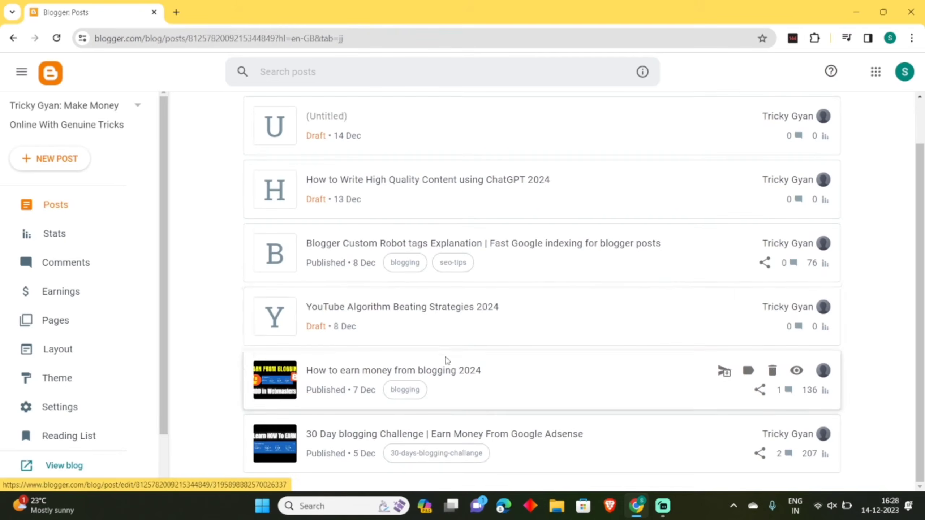
Step: Review the blog's visitor statistics, highlighting the view count for today
scroll(458, 328, "up", 2)
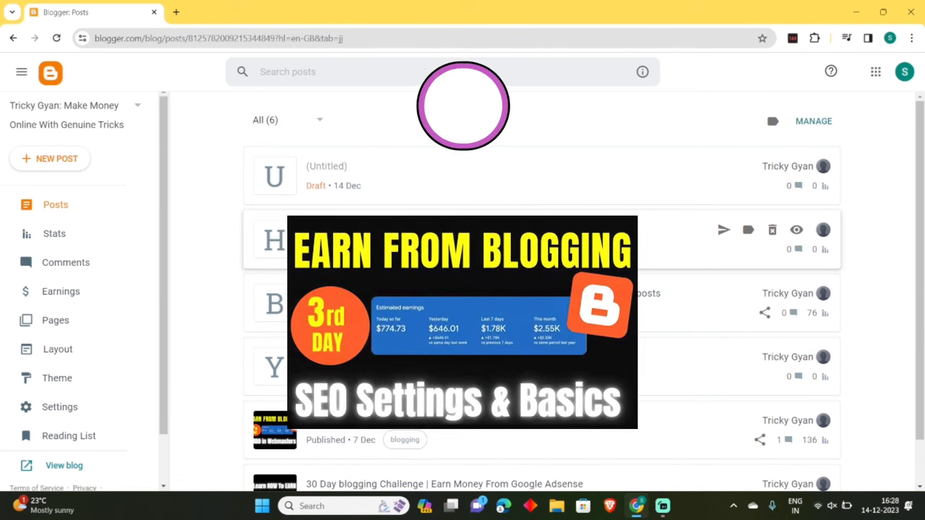
left_click(41, 233)
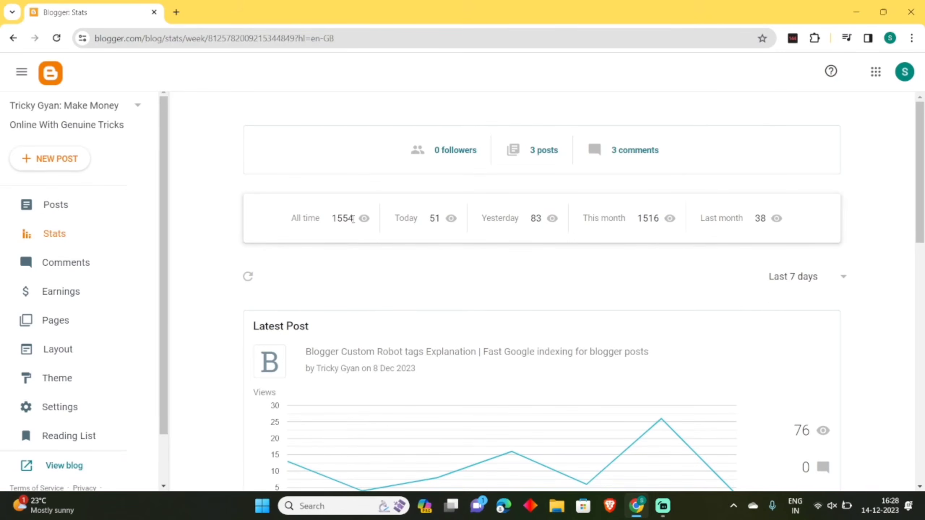
left_click_drag(417, 218, 444, 240)
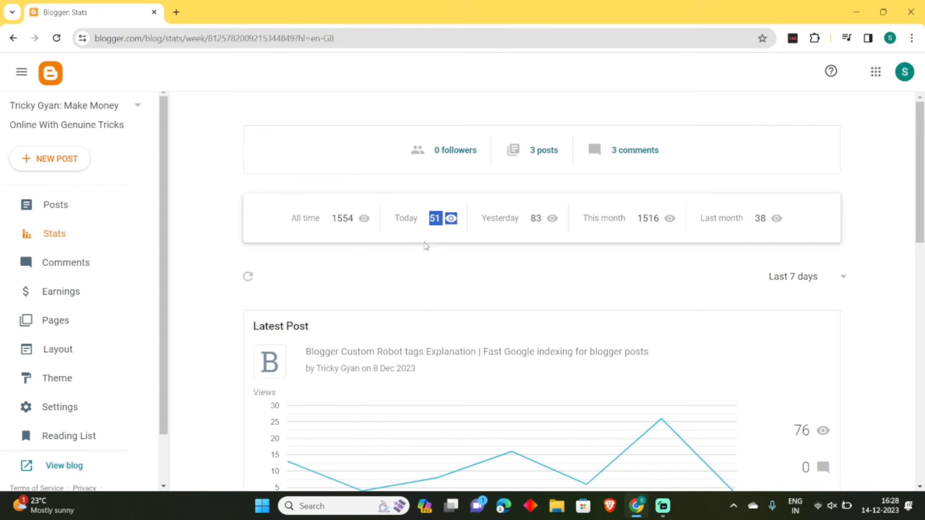
left_click(388, 260)
scroll(43, 262, "down", 2)
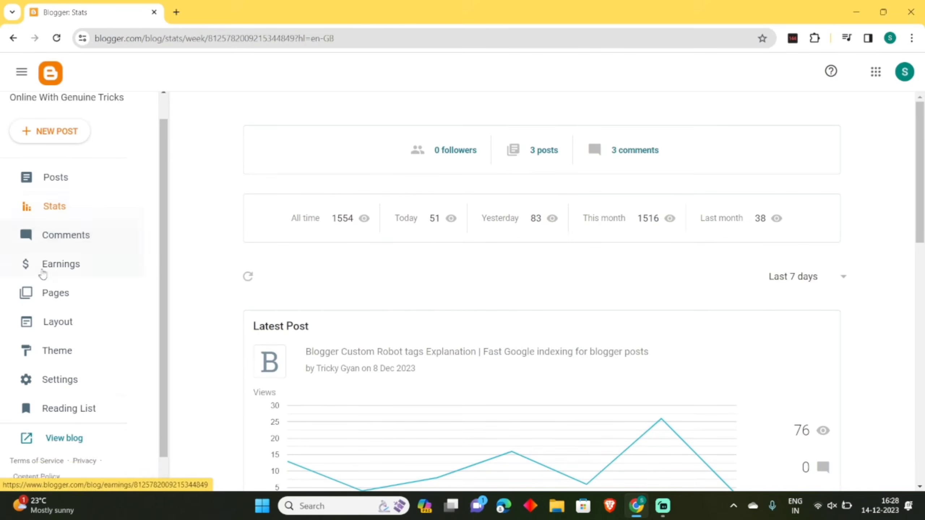
Step: Open the blog settings and examine the Crawlers and indexing section with its custom robots options
left_click(60, 354)
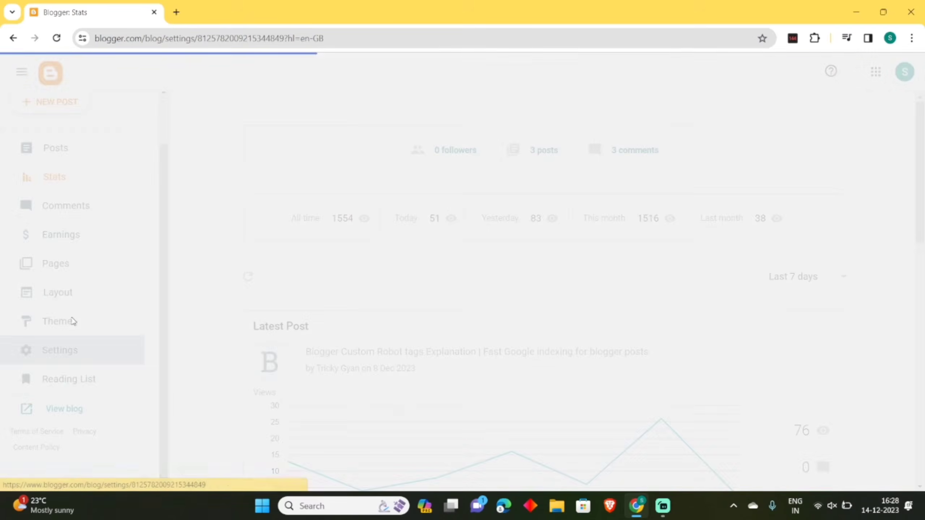
scroll(365, 198, "down", 10)
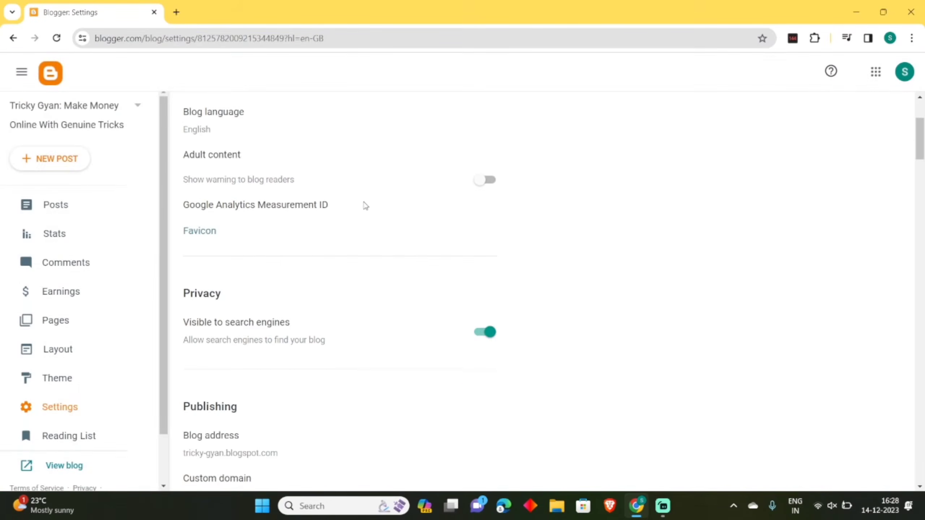
scroll(350, 207, "down", 11)
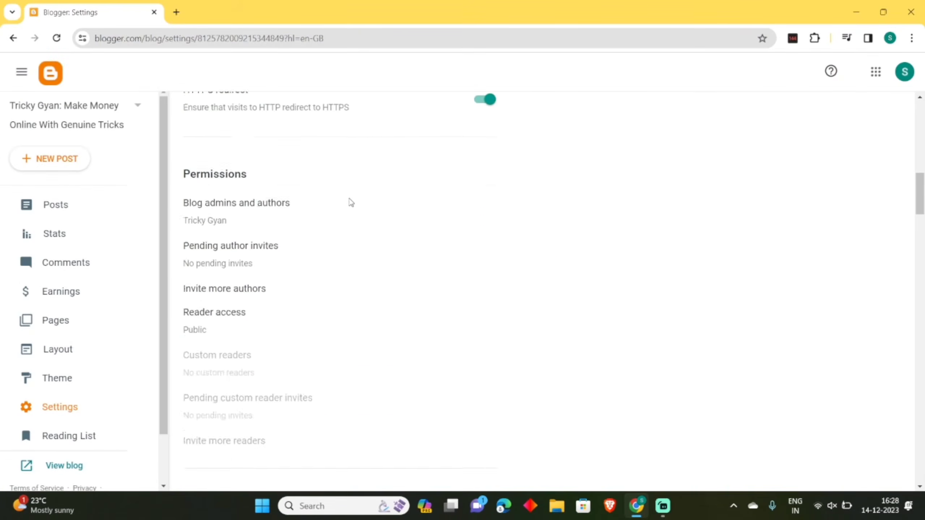
scroll(364, 207, "down", 8)
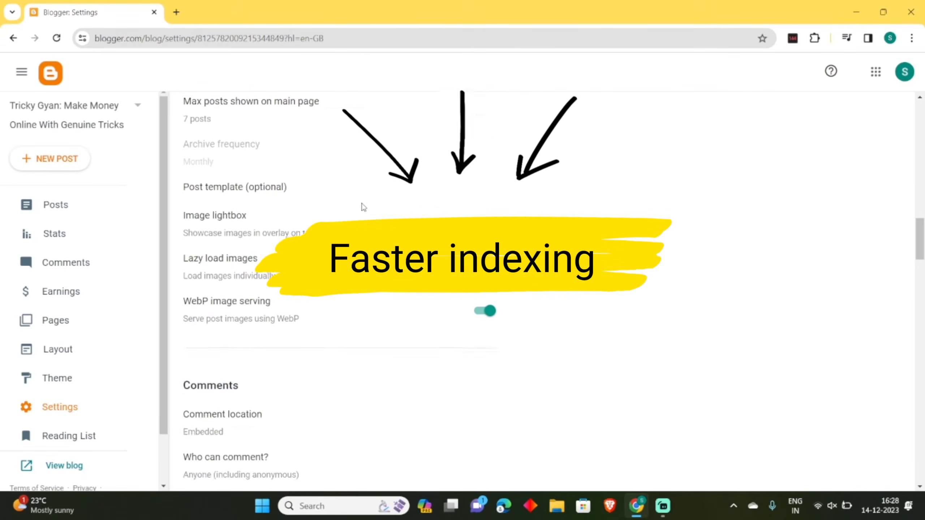
scroll(362, 214, "down", 19)
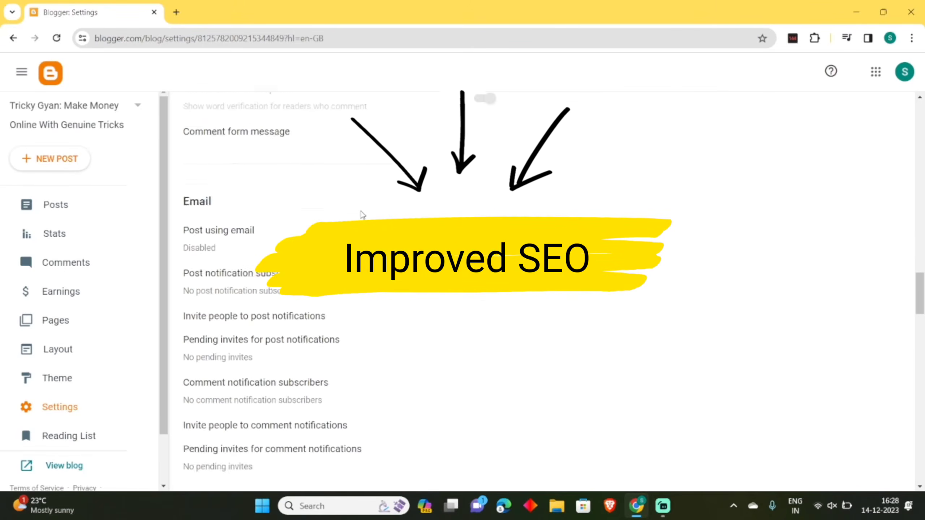
scroll(350, 219, "down", 13)
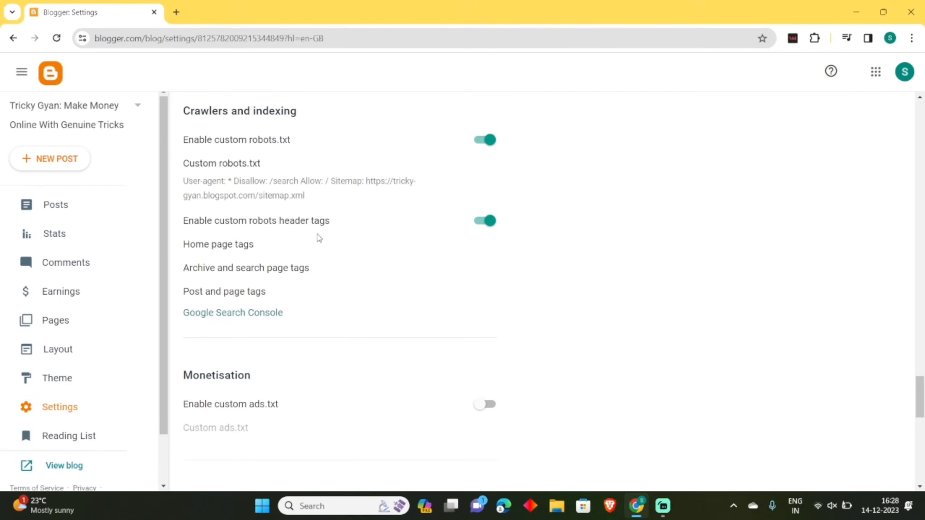
scroll(310, 249, "up", 2)
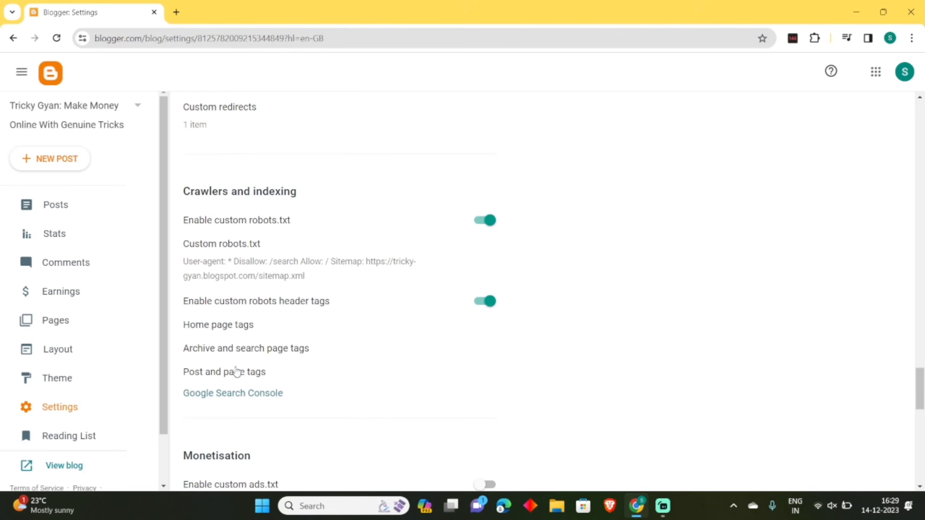
Step: Open the untitled draft post and examine the Custom robot tags in its post settings
left_click(69, 207)
left_click(353, 182)
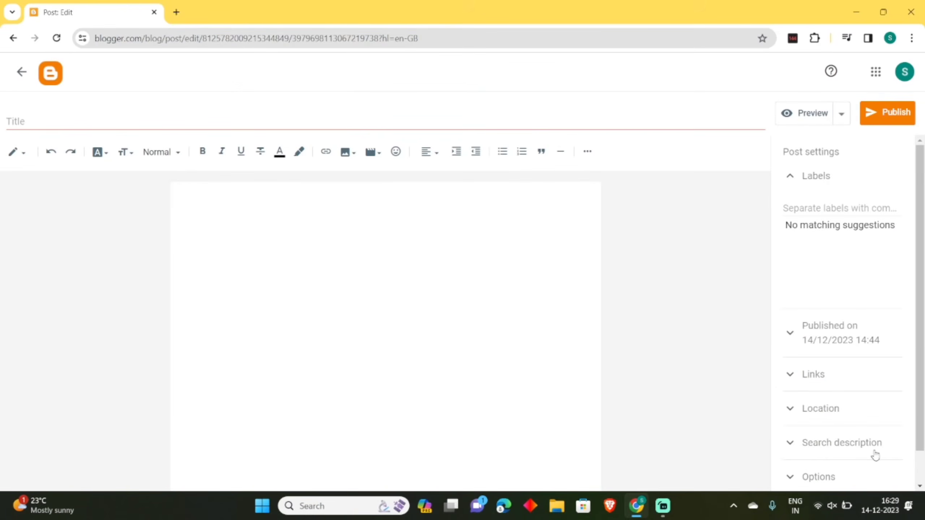
scroll(851, 353, "down", 1)
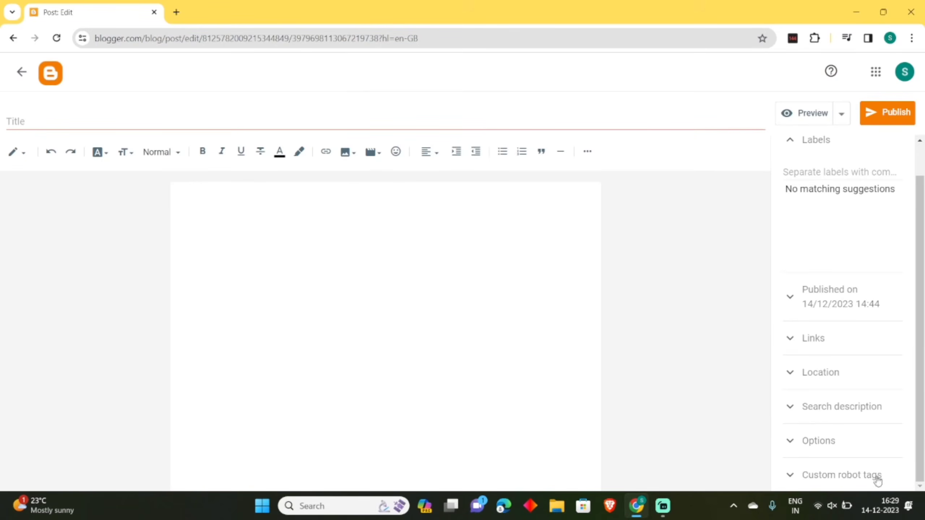
left_click(844, 479)
scroll(850, 400, "down", 5)
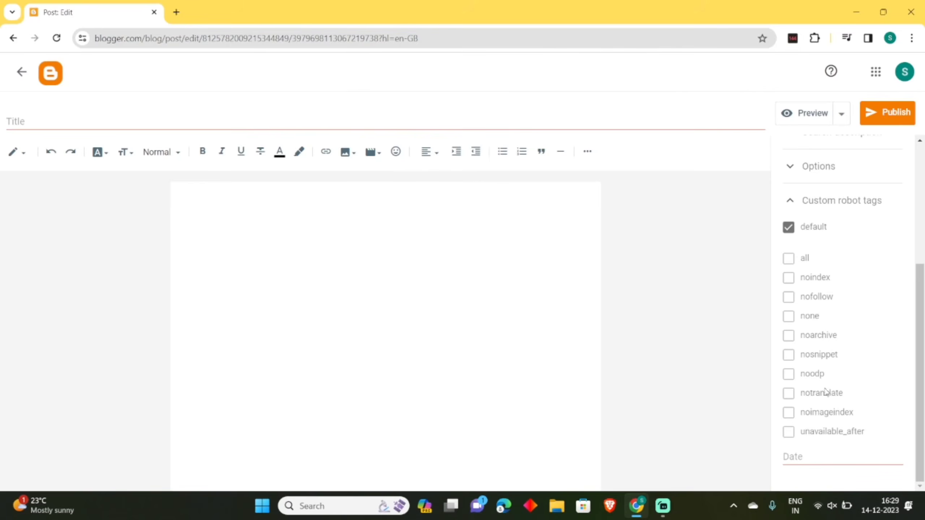
scroll(836, 324, "up", 5)
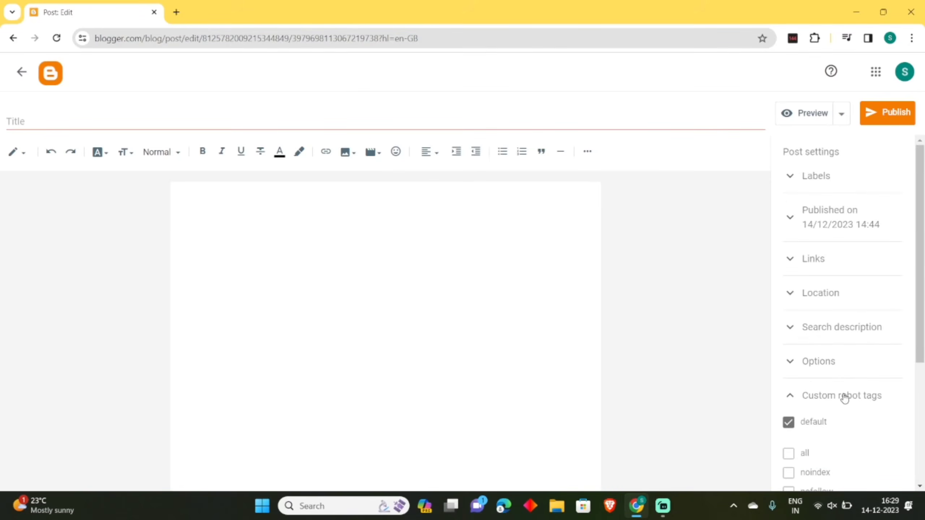
Step: Open the link insertion dialog in the post body, highlight the 'rel=nofollow' attribute option, and close it without adding a link
left_click(307, 291)
left_click(335, 153)
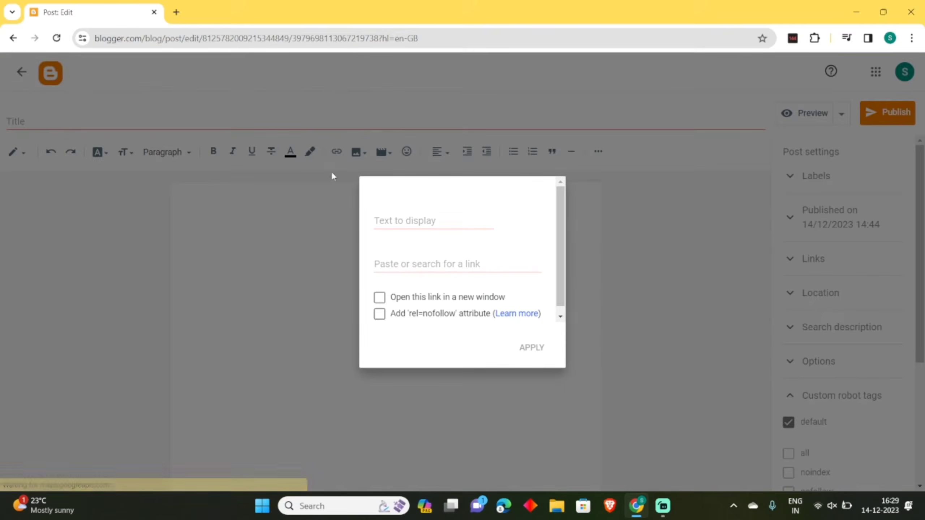
left_click_drag(390, 314, 551, 313)
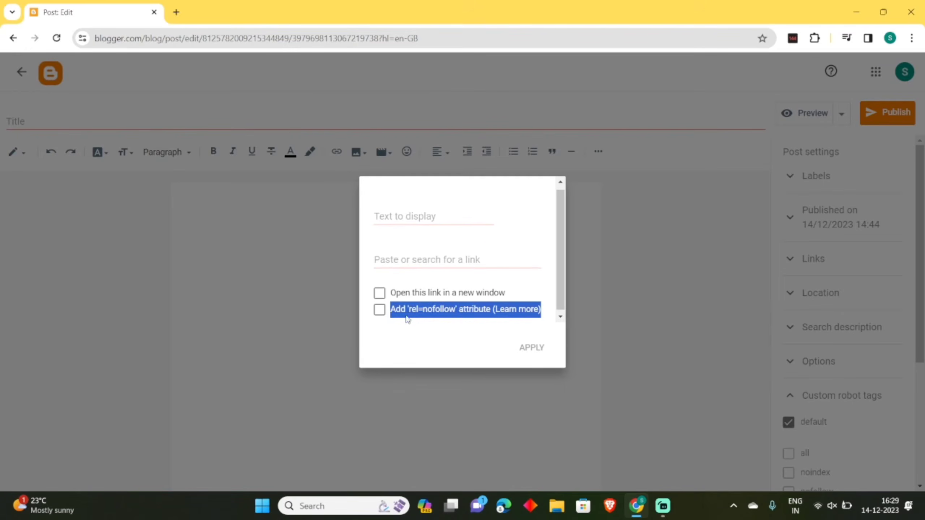
left_click(331, 382)
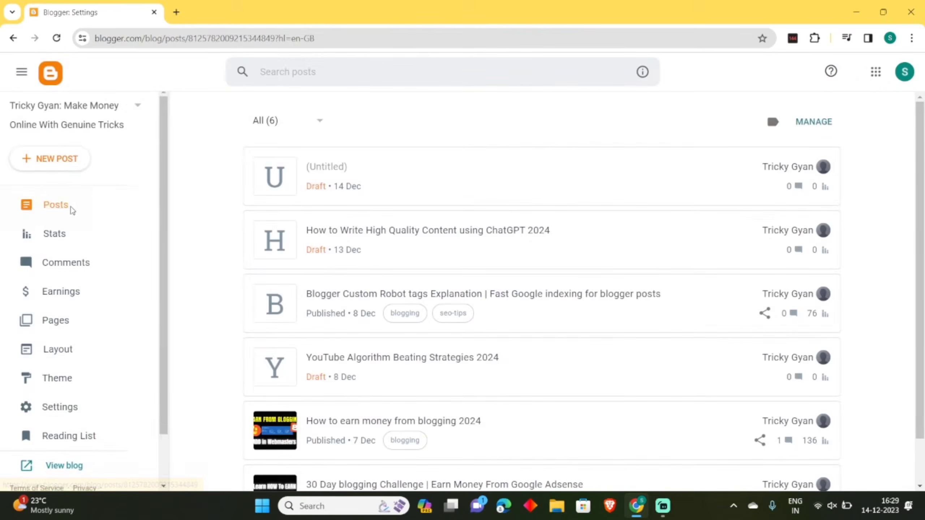
Step: Reopen the untitled draft from the posts list and expand Custom robot tags in its post settings
left_click(354, 184)
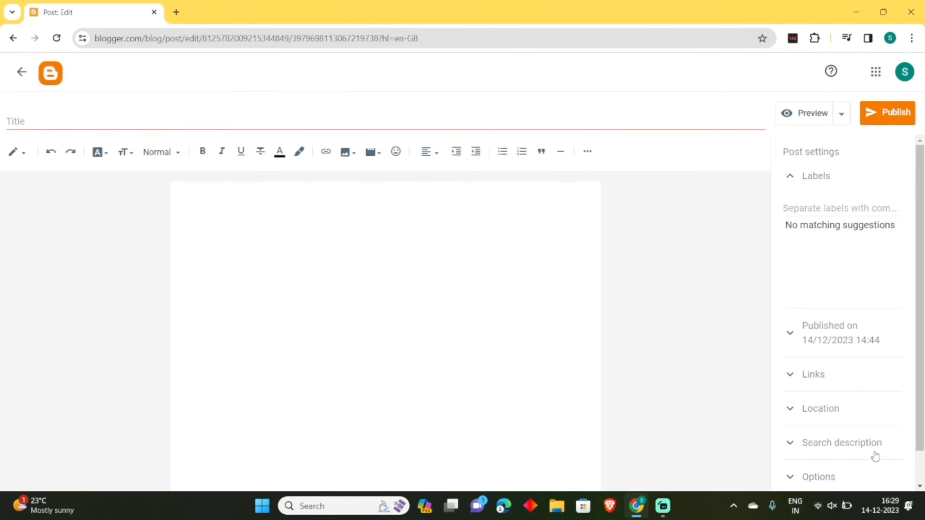
scroll(851, 355, "down", 1)
scroll(851, 356, "down", 1)
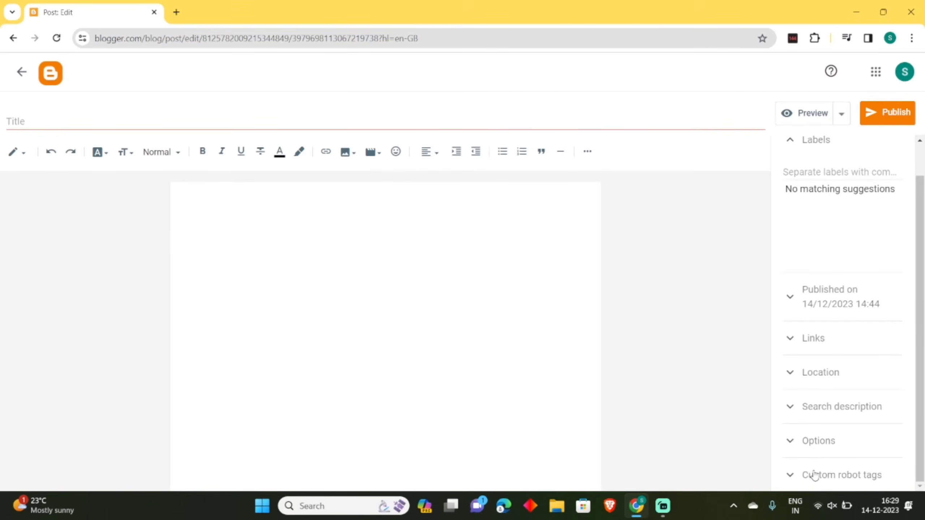
scroll(841, 355, "up", 2)
scroll(845, 321, "down", 2)
scroll(823, 397, "up", 2)
scroll(814, 473, "down", 1)
scroll(812, 481, "down", 1)
left_click(842, 483)
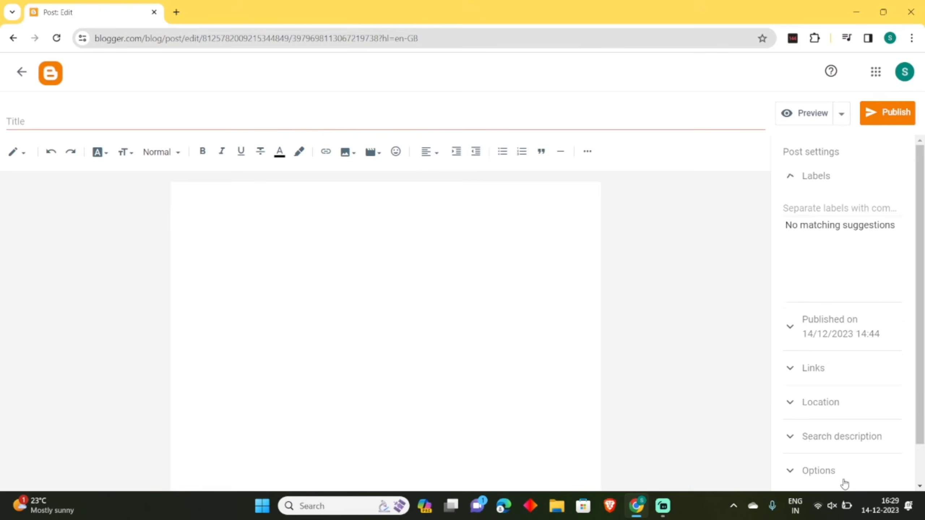
Step: Examine the full list of custom robot tags for the post, from default to unavailable_after
scroll(853, 379, "down", 2)
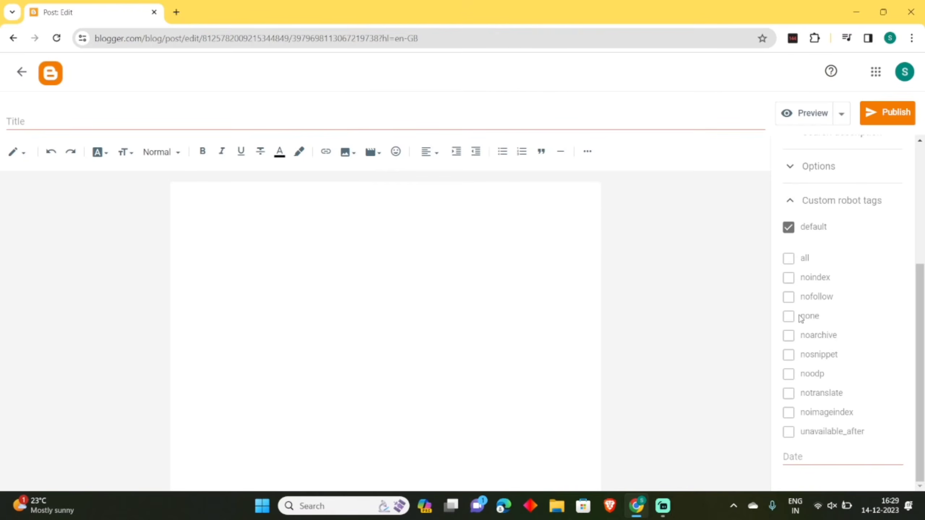
scroll(812, 377, "up", 5)
scroll(822, 370, "down", 5)
scroll(836, 324, "up", 5)
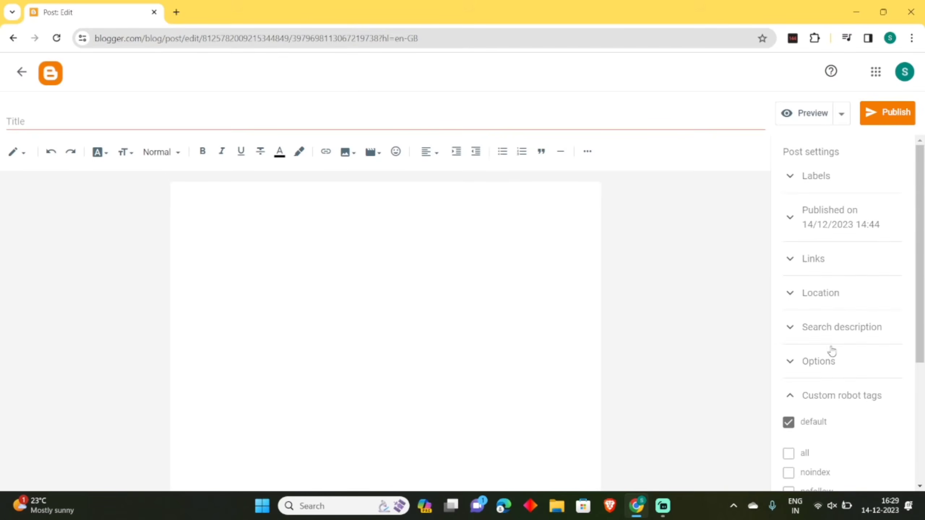
scroll(853, 377, "down", 5)
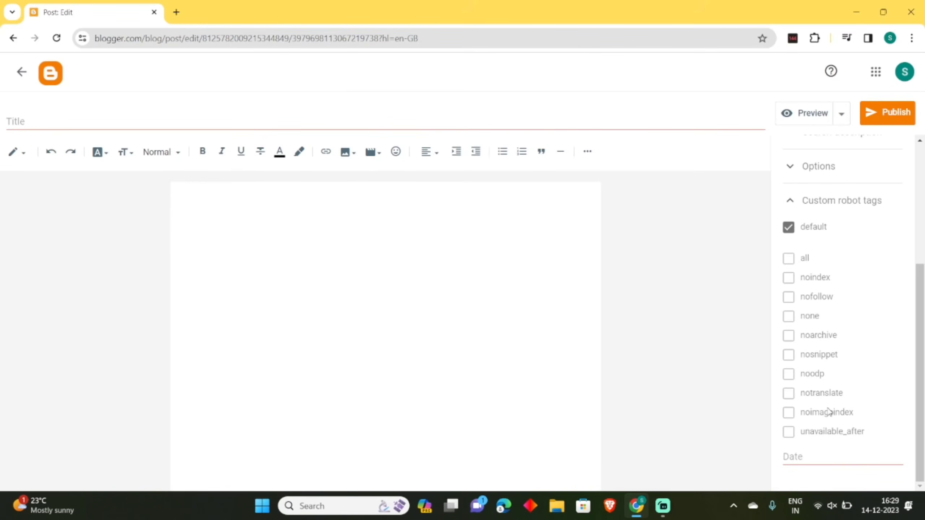
Step: Leave the draft and return to the Crawlers and indexing section of the blog settings
left_click(22, 72)
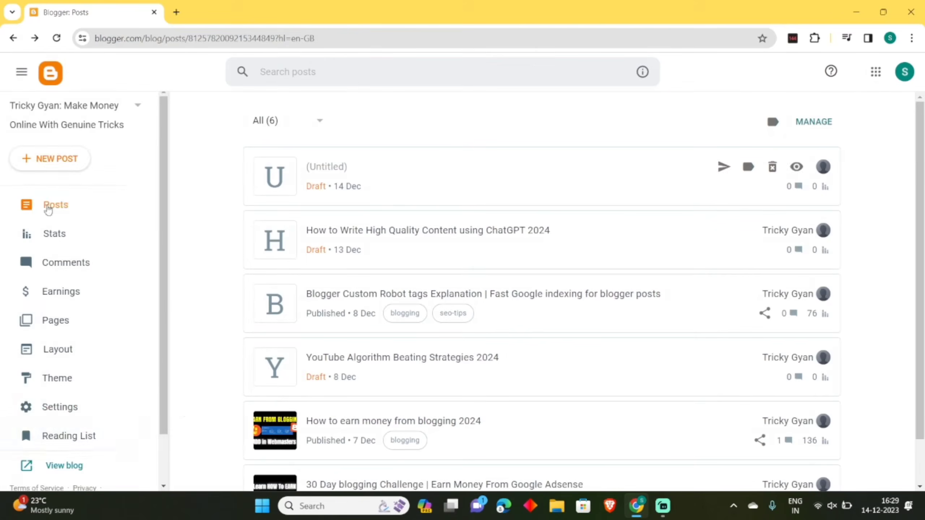
left_click(59, 407)
scroll(219, 286, "down", 20)
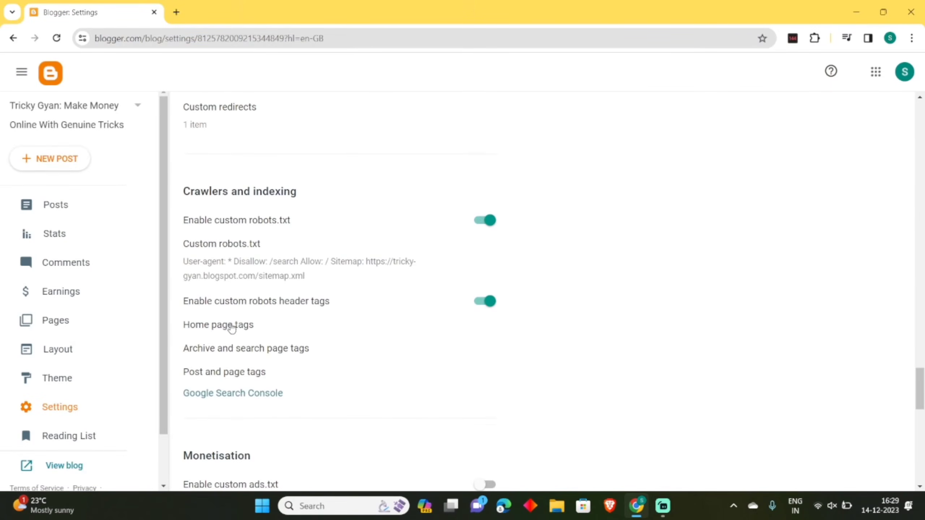
Step: Inspect the robot tag settings for posts and pages, archive and search pages, and the home page, closing each without saving
left_click(239, 372)
left_click(501, 433)
left_click(291, 348)
left_click(527, 433)
left_click(223, 325)
scroll(496, 407, "down", 1)
left_click(502, 433)
left_click(285, 371)
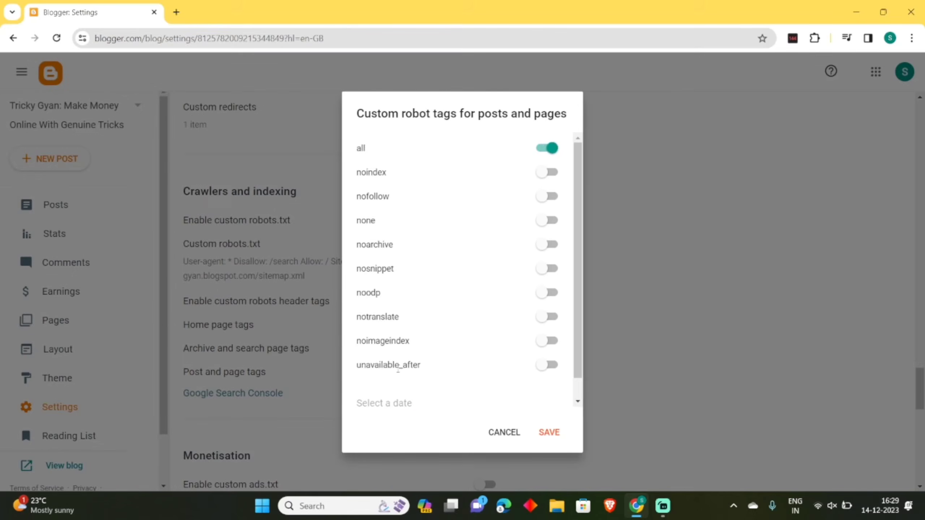
left_click(502, 432)
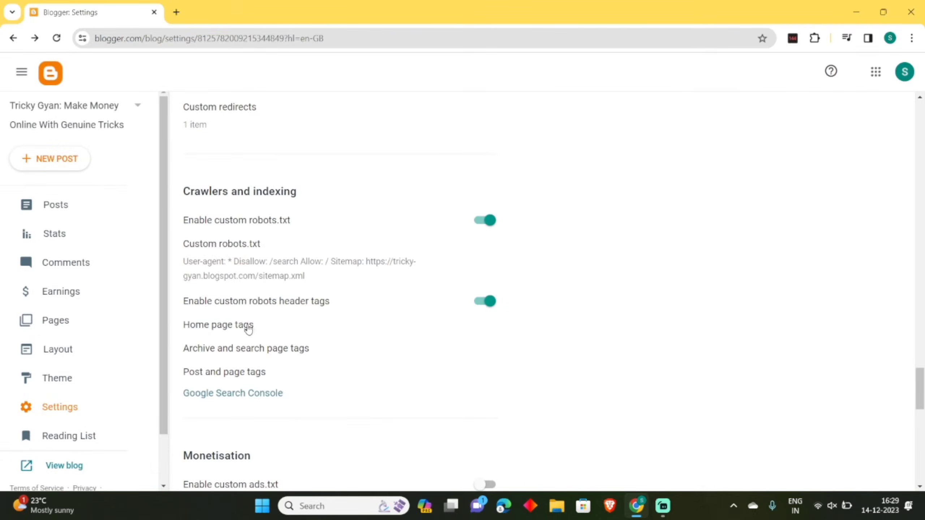
Step: Check the home page robot tags once more and cancel back to the Crawlers and indexing section
left_click(245, 324)
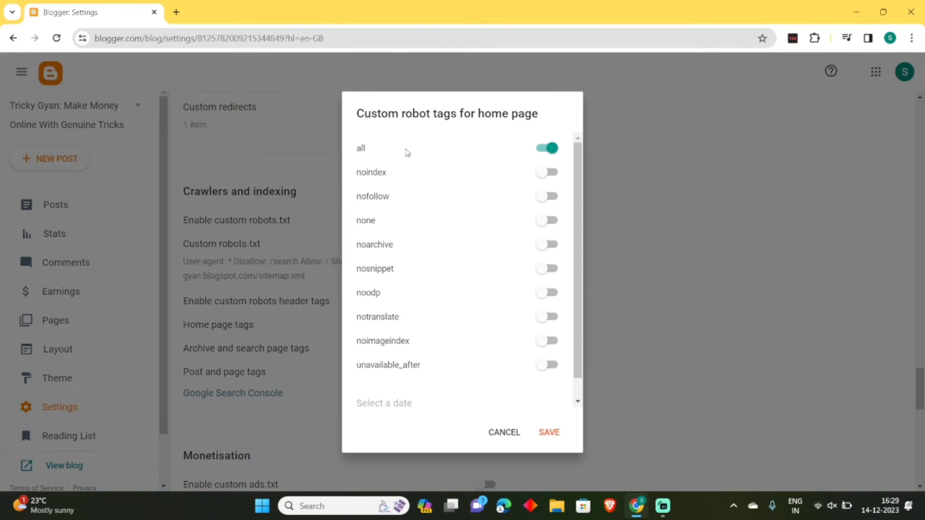
left_click(498, 434)
scroll(403, 252, "down", 10)
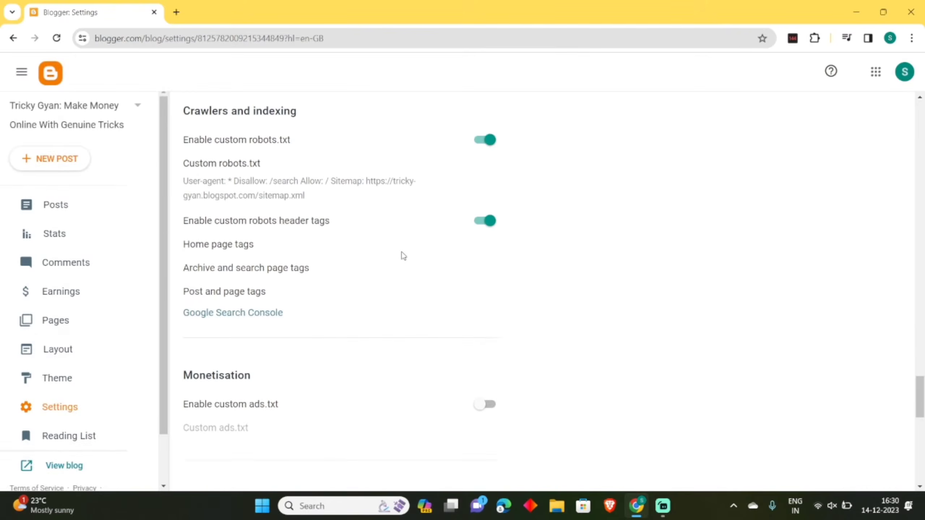
scroll(370, 262, "up", 2)
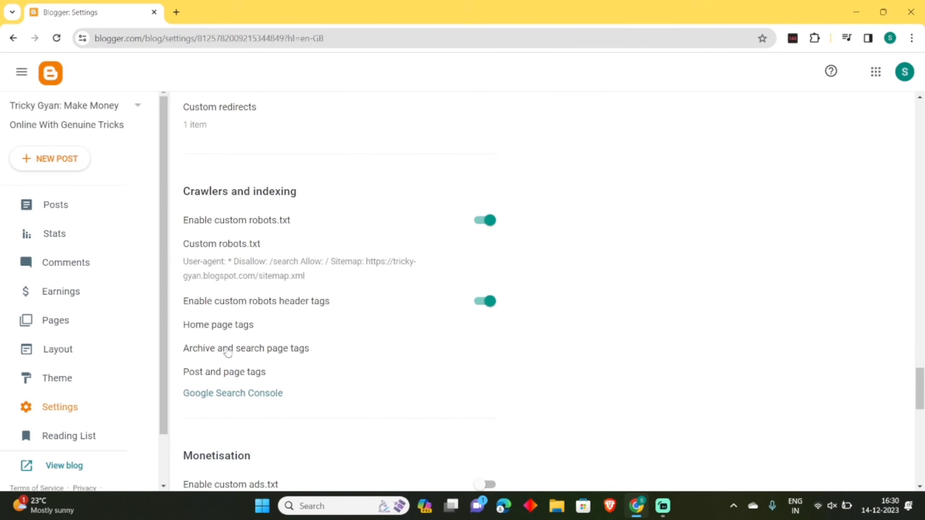
Step: Open the custom robot tags for the home page and switch off the 'all' tag
left_click(214, 330)
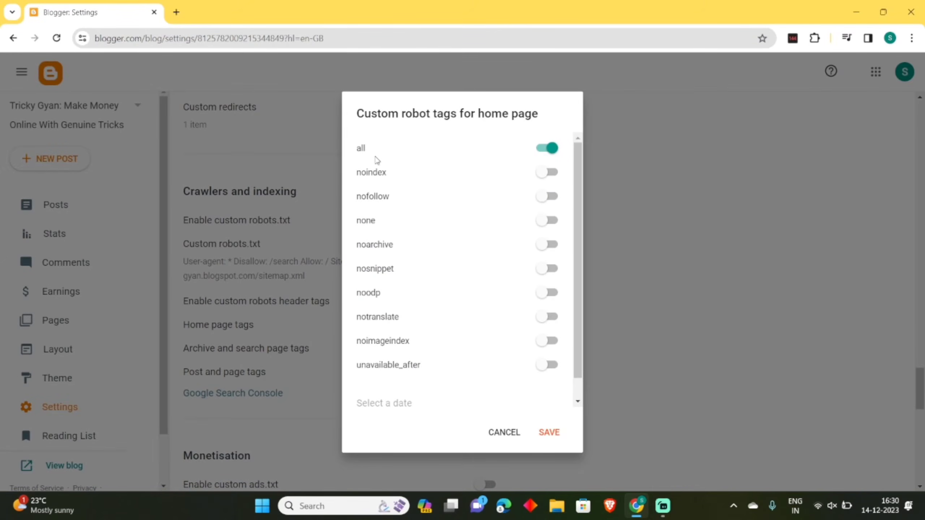
left_click(544, 149)
left_click(544, 148)
left_click(544, 148)
Step: Switch the home page's noindex tag on and back off, and enable the nofollow tag instead
left_click(537, 172)
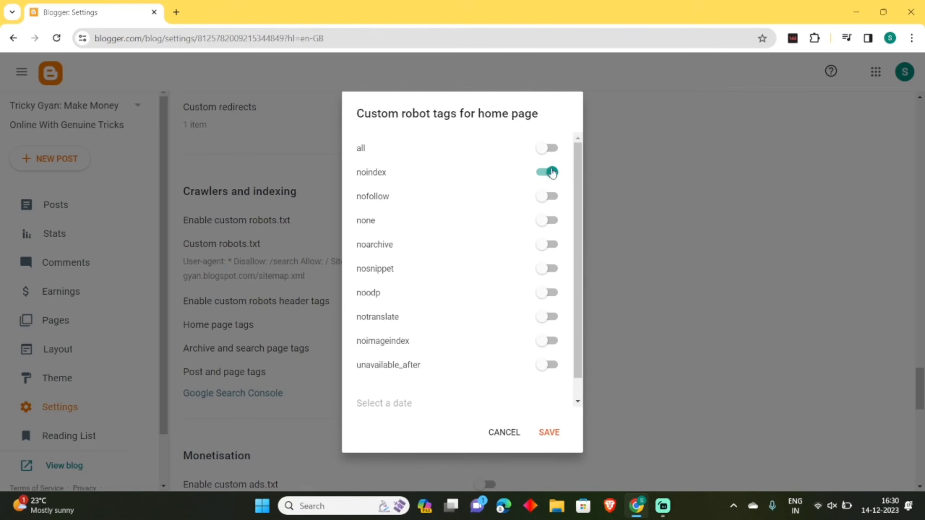
left_click(532, 171)
left_click_drag(357, 200, 402, 200)
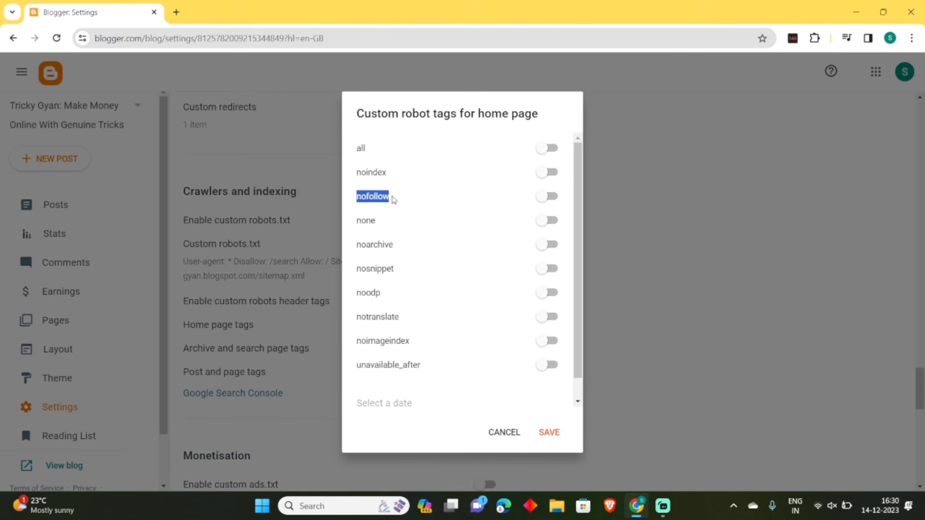
left_click(545, 199)
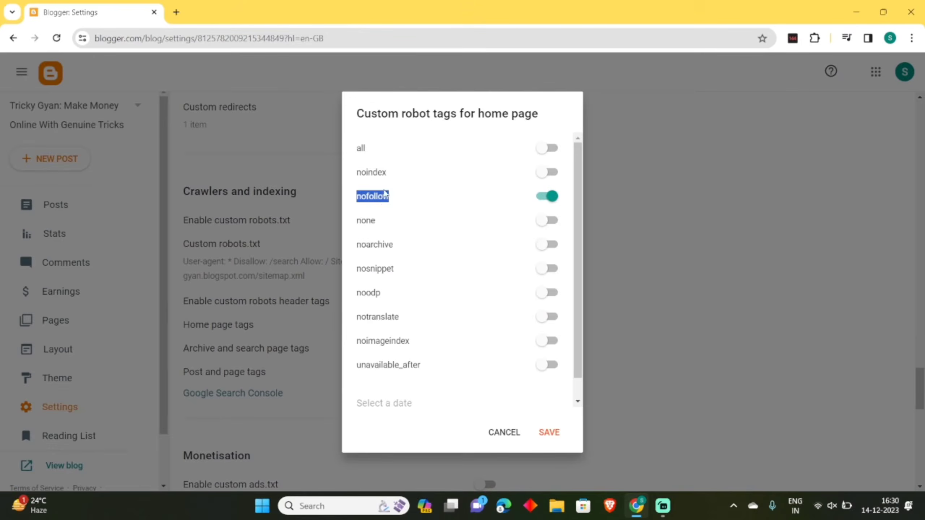
Step: Switch off the nofollow tag in the home page's custom robot tags
left_click(545, 196)
left_click(537, 196)
left_click(545, 199)
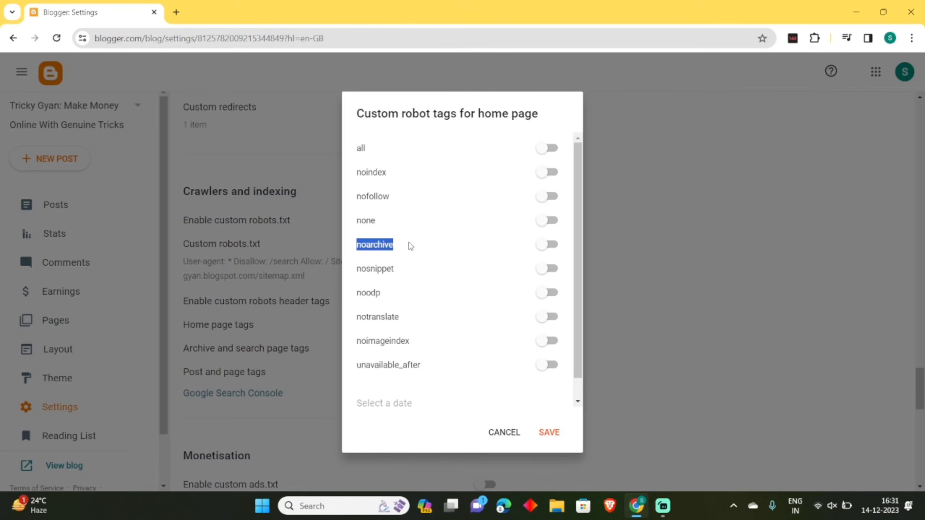
Step: Demonstrate the noarchive and nosnippet tags for the home page by switching each one on and back off
left_click(540, 245)
left_click(545, 244)
left_click(372, 243)
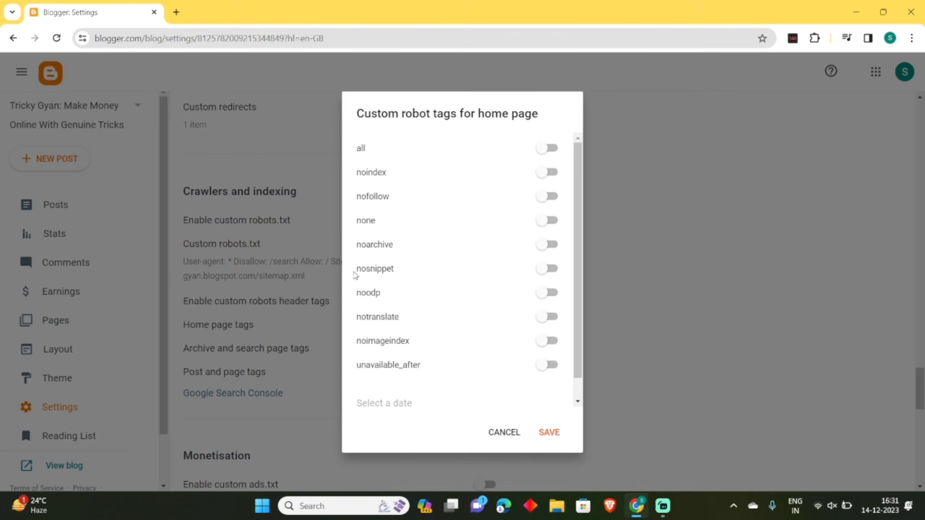
left_click_drag(357, 270, 421, 267)
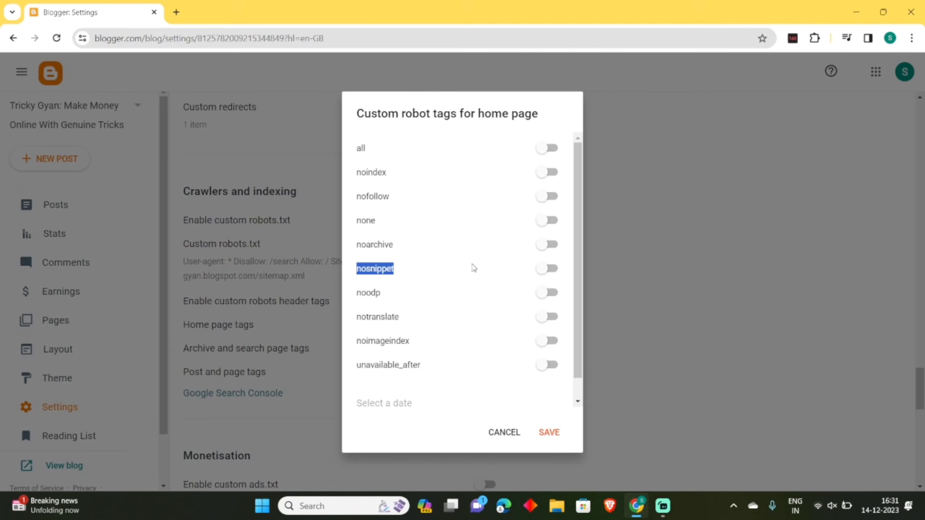
left_click(535, 273)
left_click(544, 272)
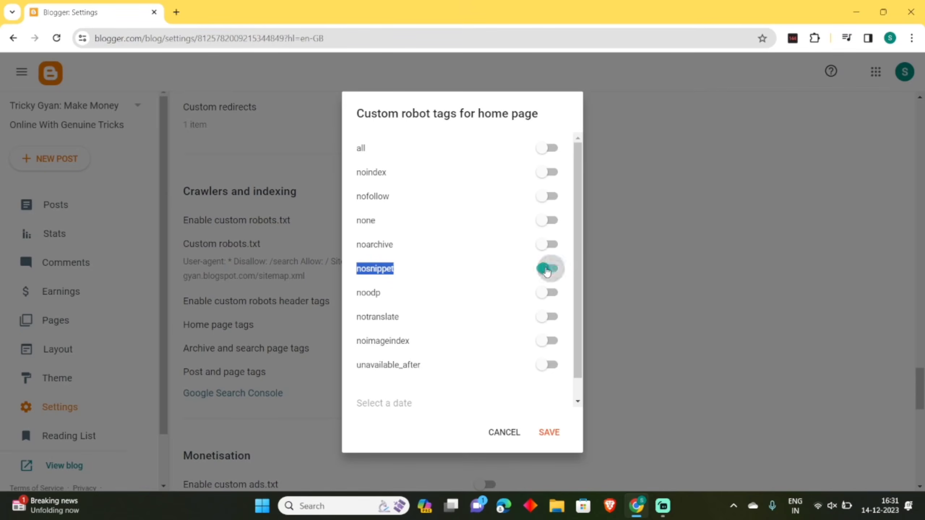
left_click(384, 272)
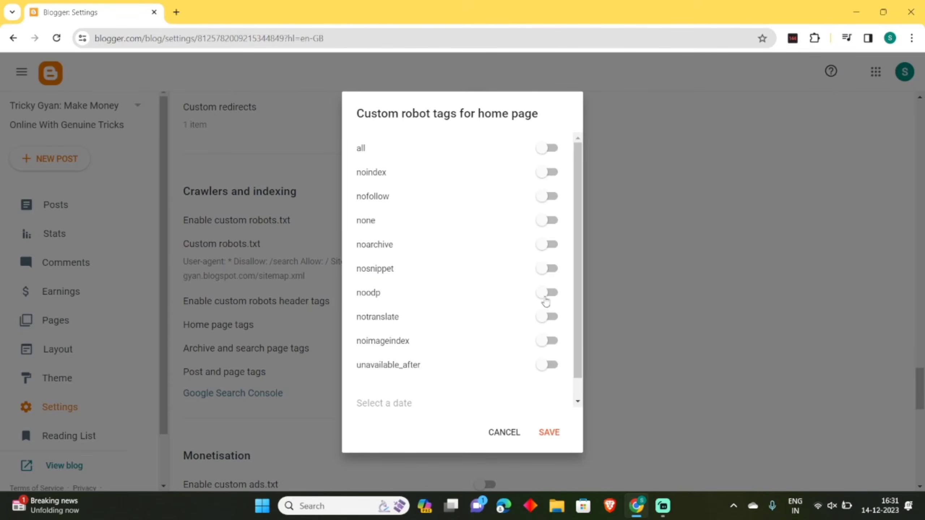
Step: Switch the home page's noodp tag on, highlight its name, and switch it back off
left_click(544, 295)
left_click_drag(397, 295, 334, 292)
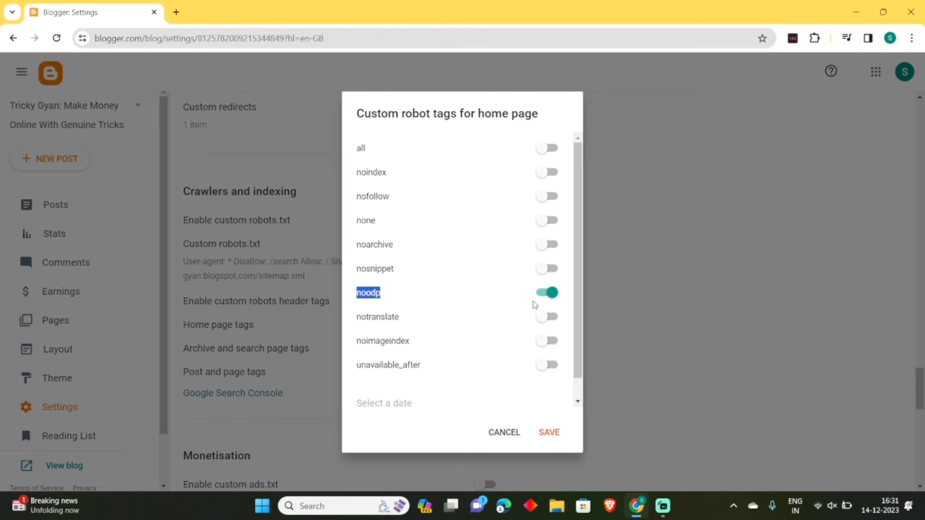
left_click(433, 296)
left_click(432, 296)
left_click(433, 296)
left_click_drag(434, 296, 331, 292)
left_click(432, 295)
left_click(547, 294)
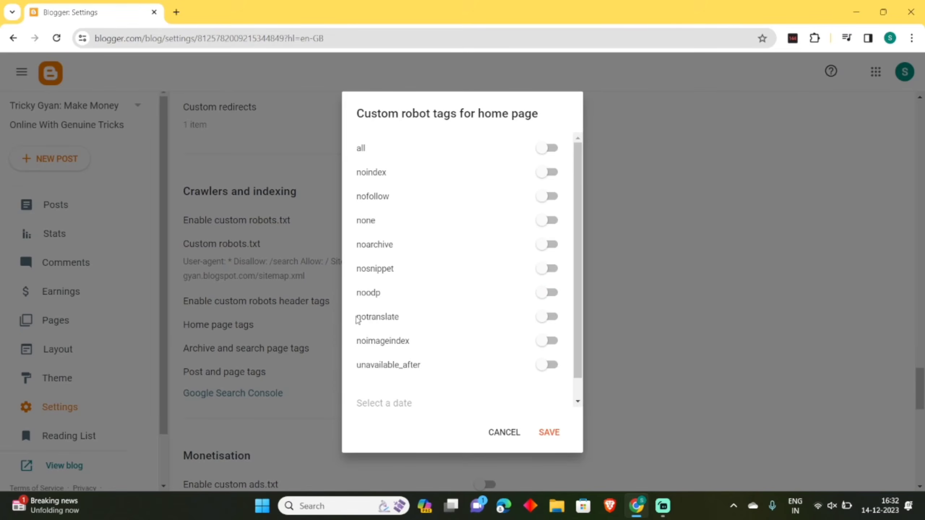
Step: Demonstrate the notranslate and noimageindex tags for the home page, leaving both switched off
left_click_drag(357, 319, 438, 315)
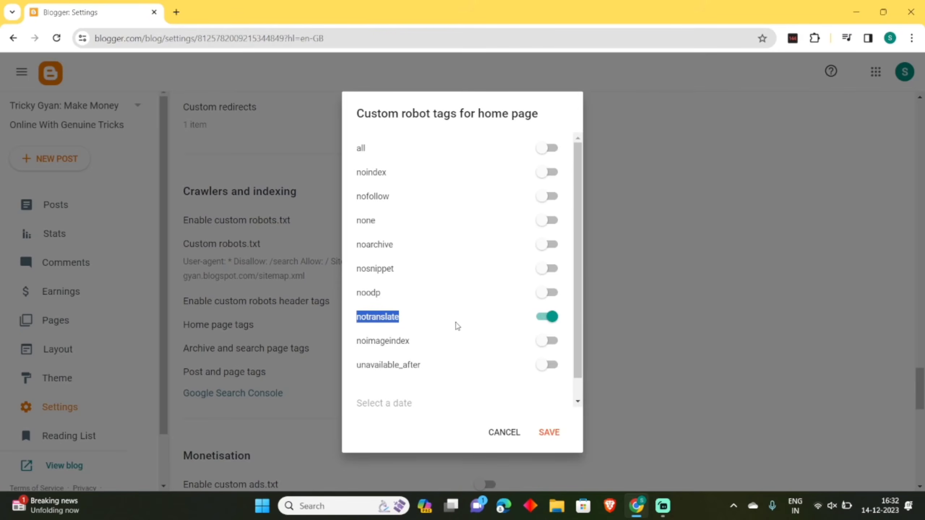
left_click(432, 316)
left_click(558, 321)
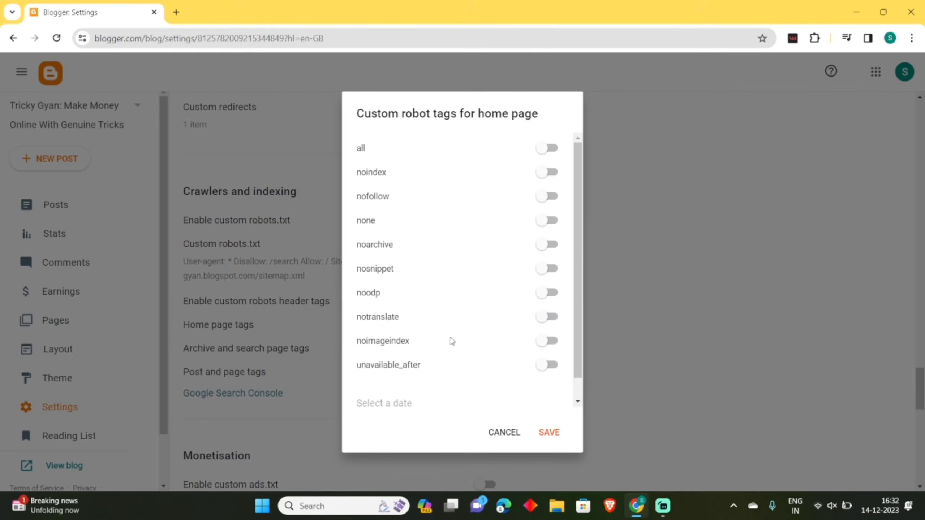
double_click(377, 340)
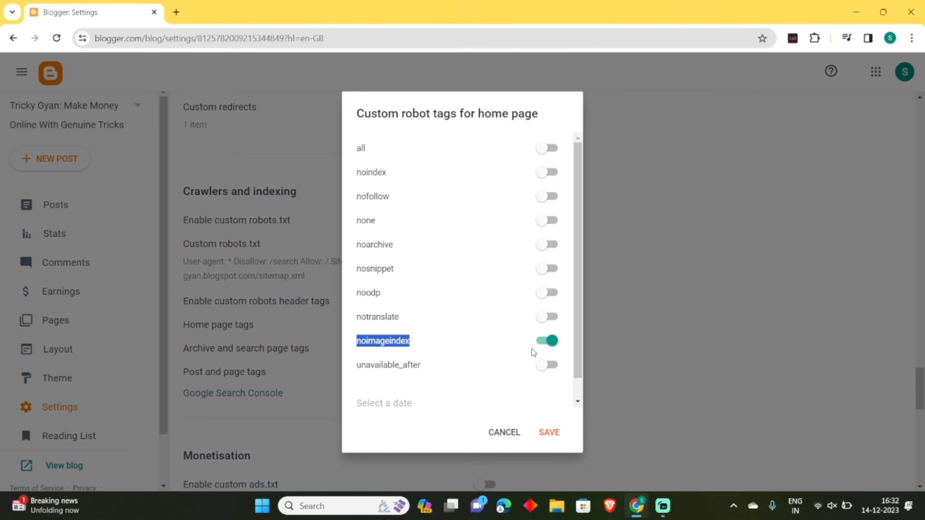
left_click(474, 342)
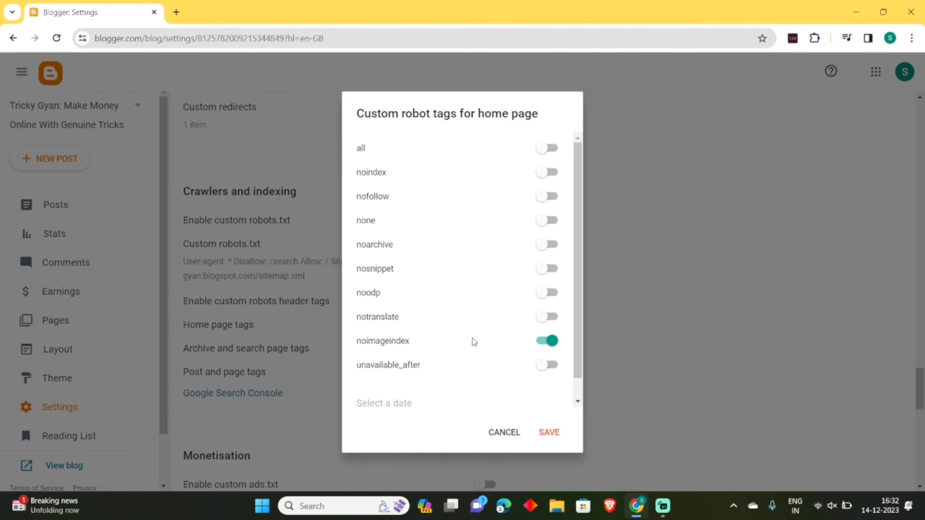
left_click(558, 341)
Step: Enable the unavailable_after tag, look through its date calendar, and switch the tag off without picking a date
double_click(384, 369)
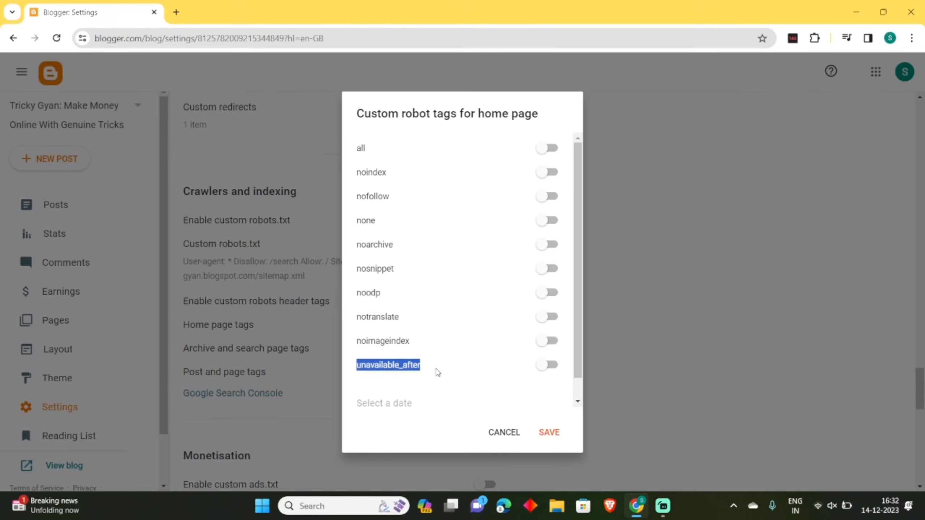
left_click_drag(439, 367, 367, 356)
left_click(547, 366)
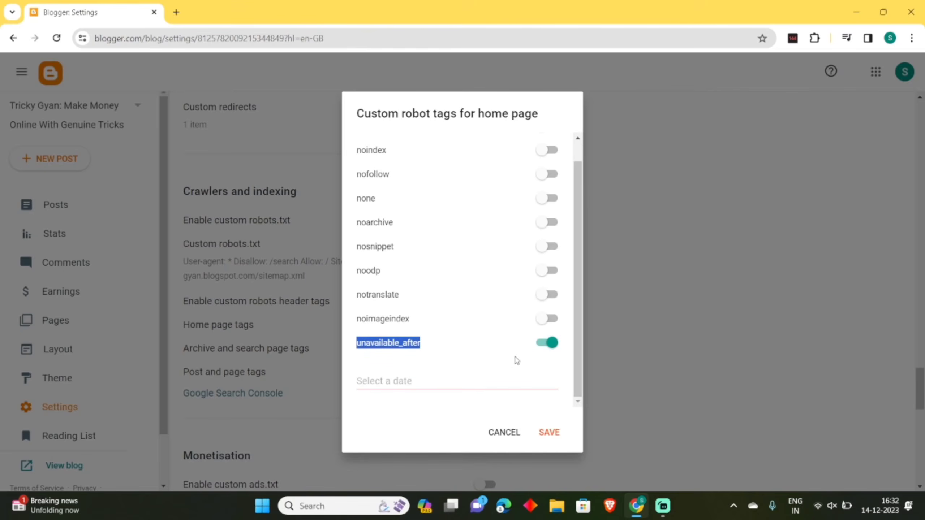
left_click(398, 380)
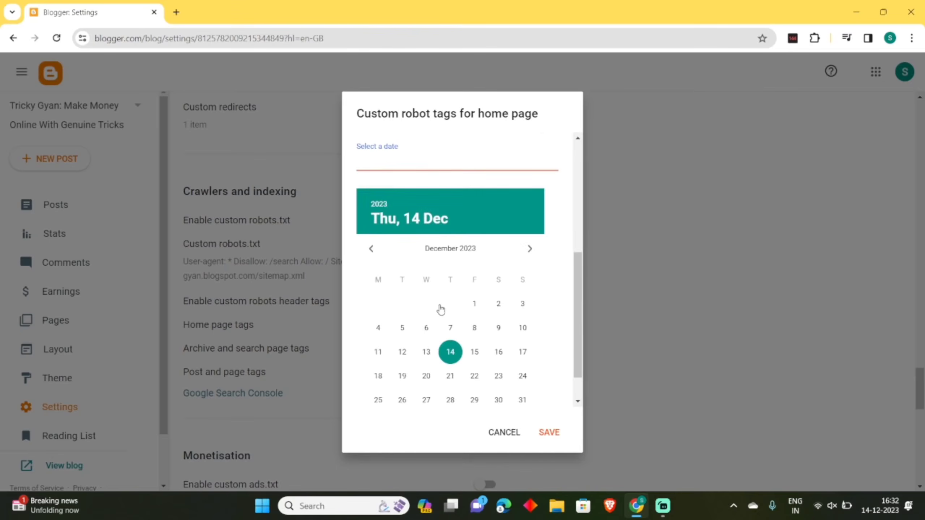
scroll(455, 338, "down", 1)
scroll(455, 328, "up", 5)
scroll(456, 313, "down", 5)
scroll(457, 321, "up", 2)
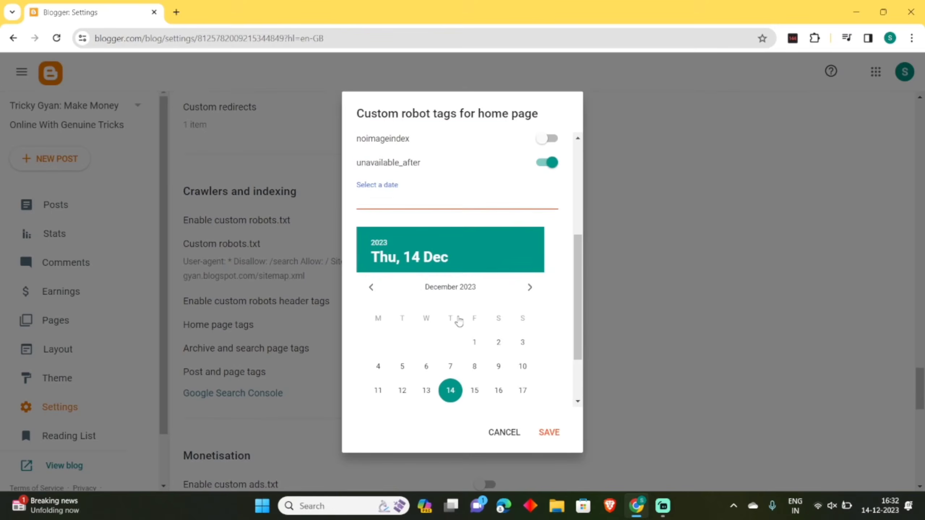
left_click(545, 166)
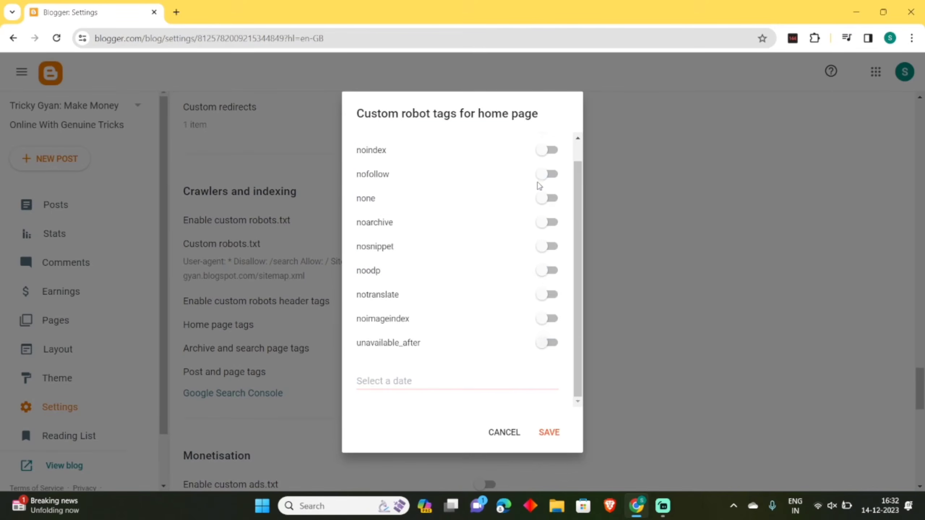
Step: Show the unavailable_after tag's date selection once more and disable the tag again
left_click(537, 347)
left_click_drag(424, 366, 333, 355)
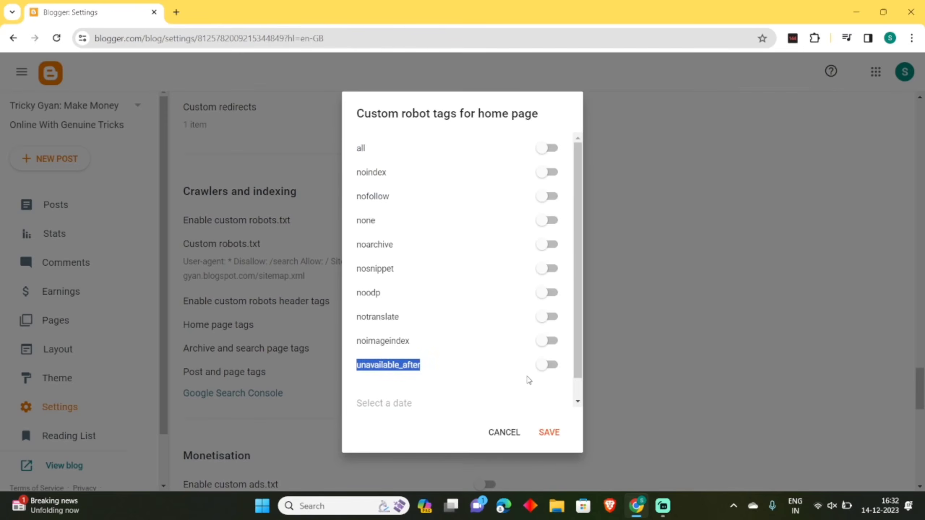
left_click(548, 365)
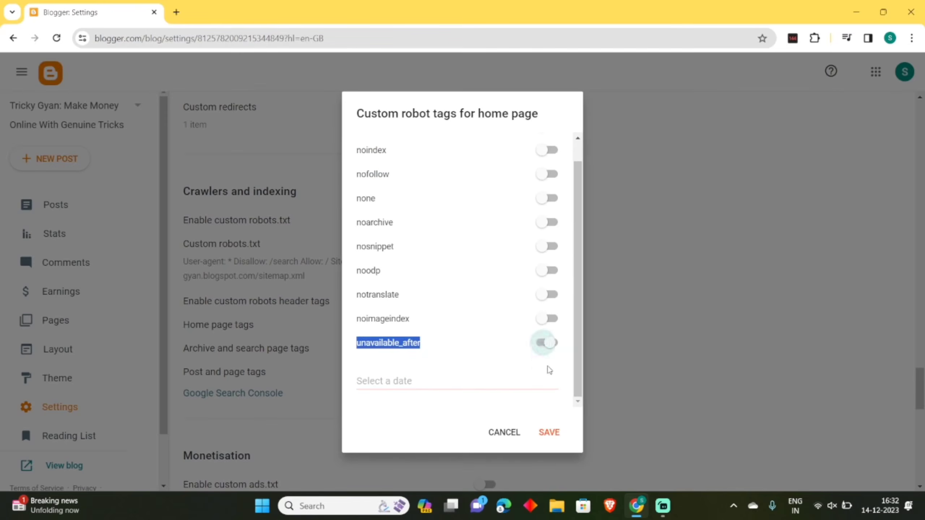
left_click(400, 378)
scroll(455, 338, "down", 1)
scroll(452, 334, "up", 5)
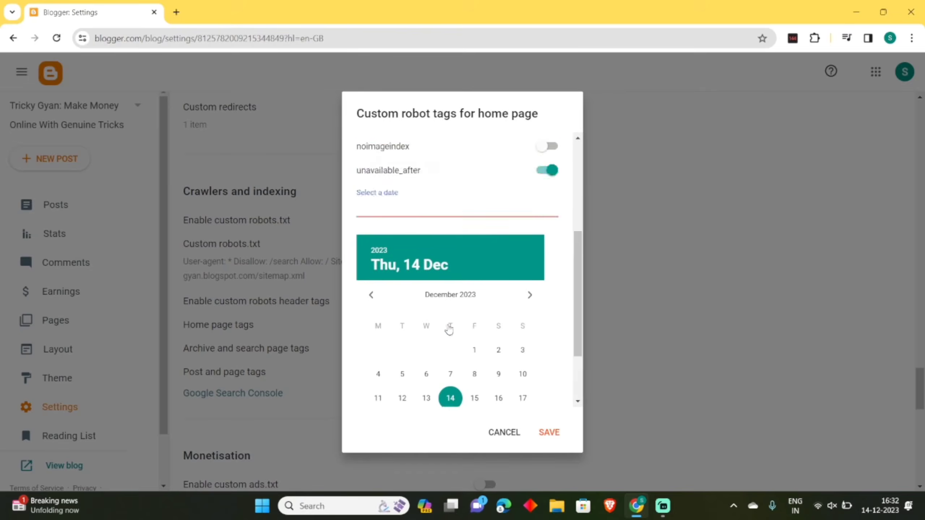
scroll(459, 322, "down", 4)
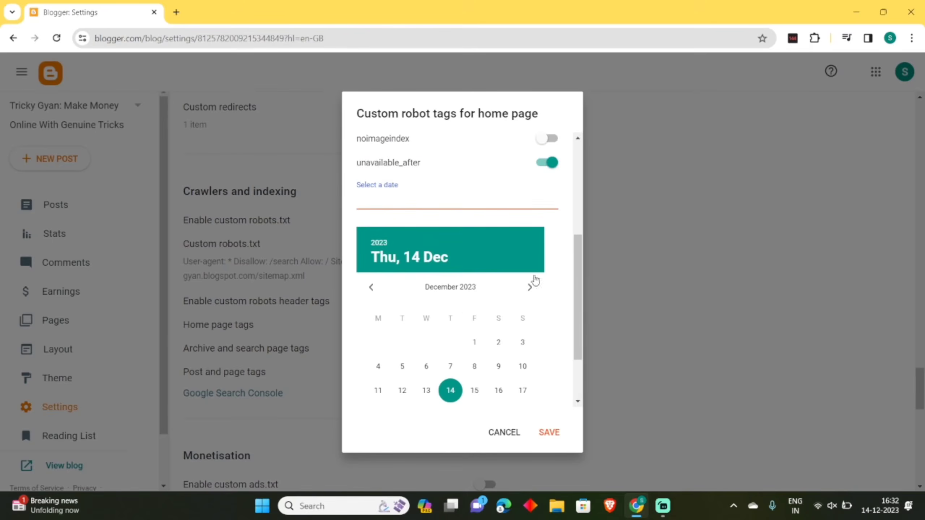
left_click(545, 165)
Step: Set the unavailable_after tag to 15 Dec 2023 as an example, and switch the tag back off
left_click(543, 344)
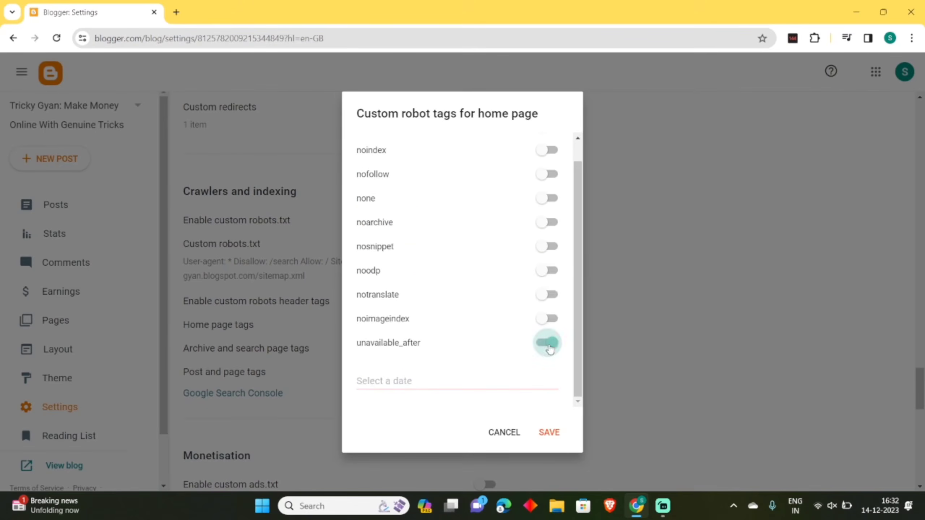
left_click(428, 381)
left_click_drag(422, 365, 341, 357)
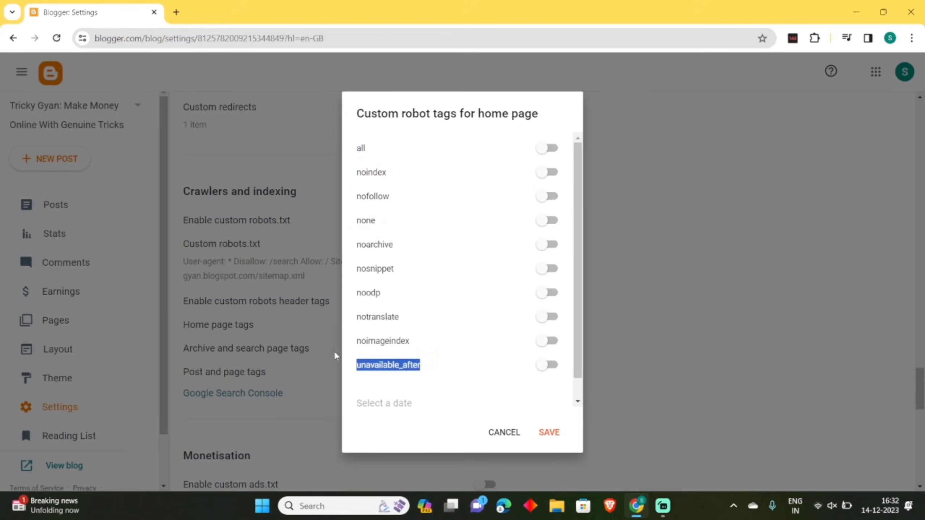
left_click(548, 365)
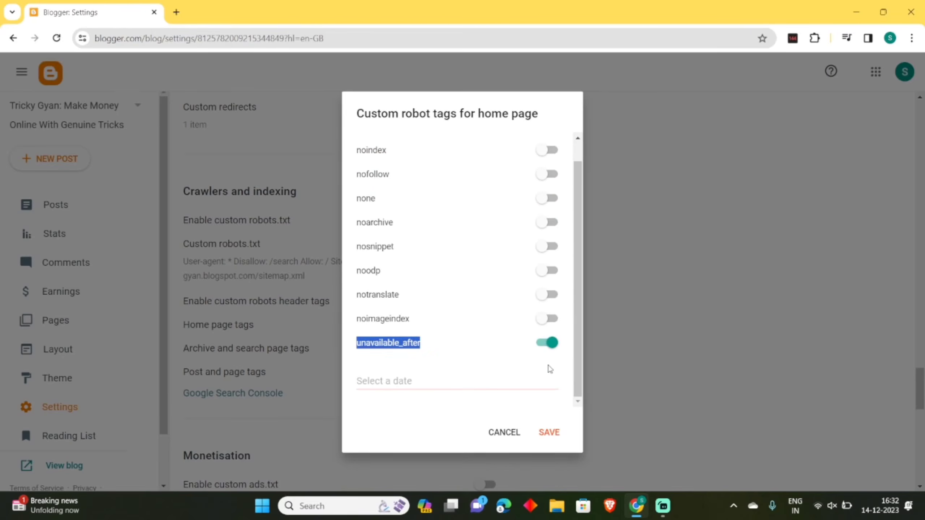
left_click(451, 365)
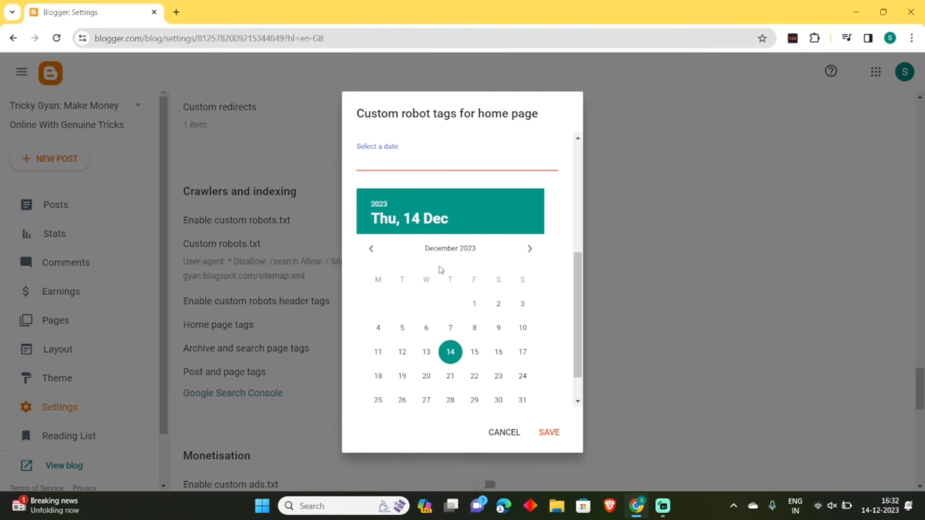
left_click(475, 352)
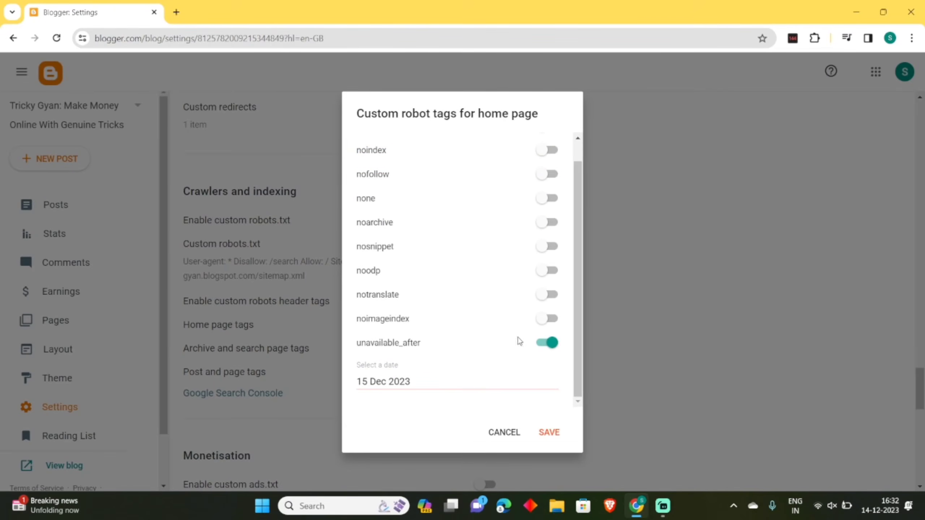
double_click(386, 339)
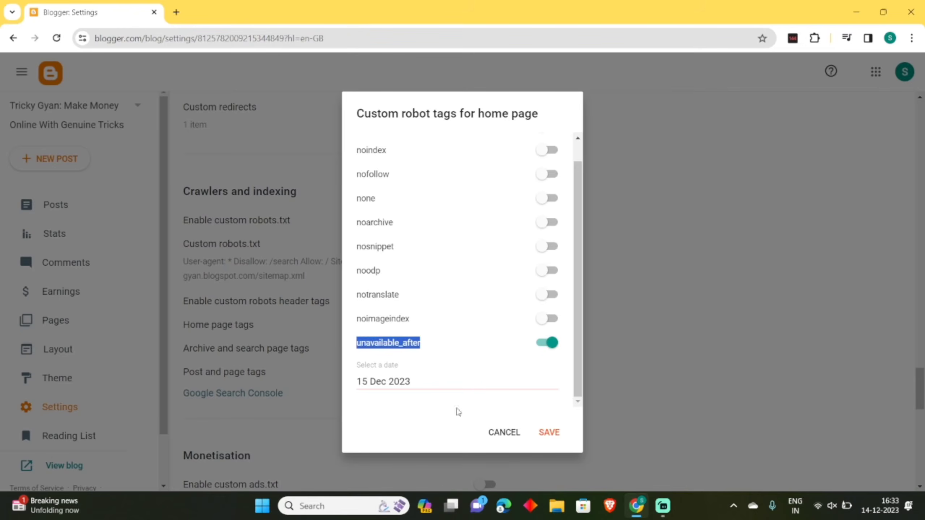
left_click(542, 343)
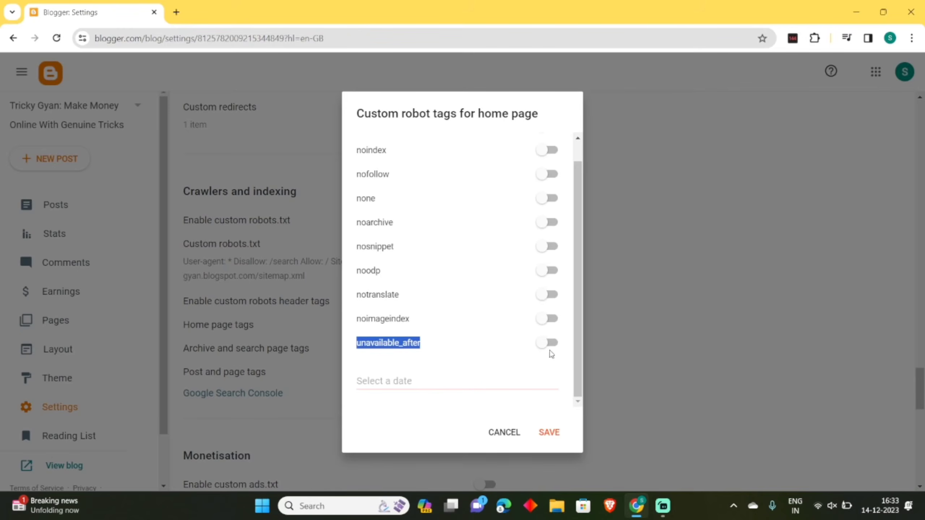
Step: Enable the 'all' tag for the home page and save the custom robot tags
scroll(569, 189, "up", 1)
left_click(550, 162)
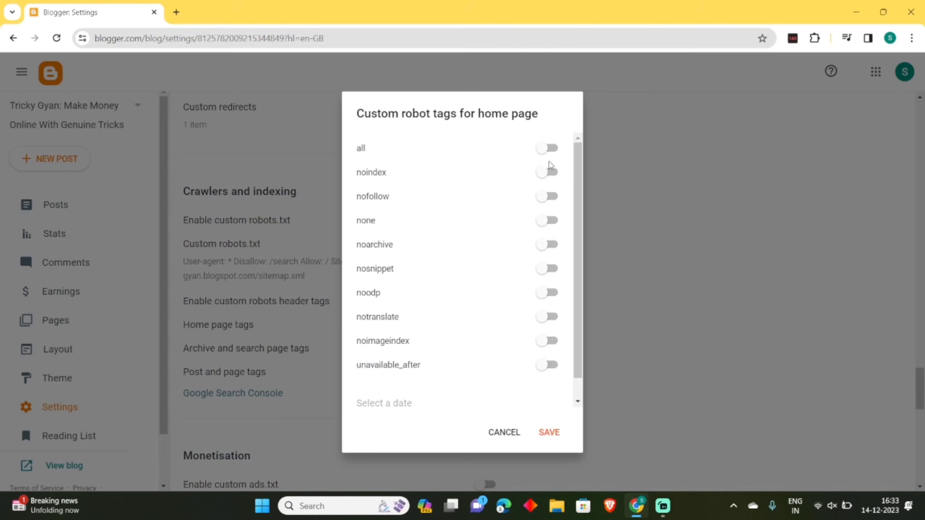
left_click(549, 151)
left_click(542, 433)
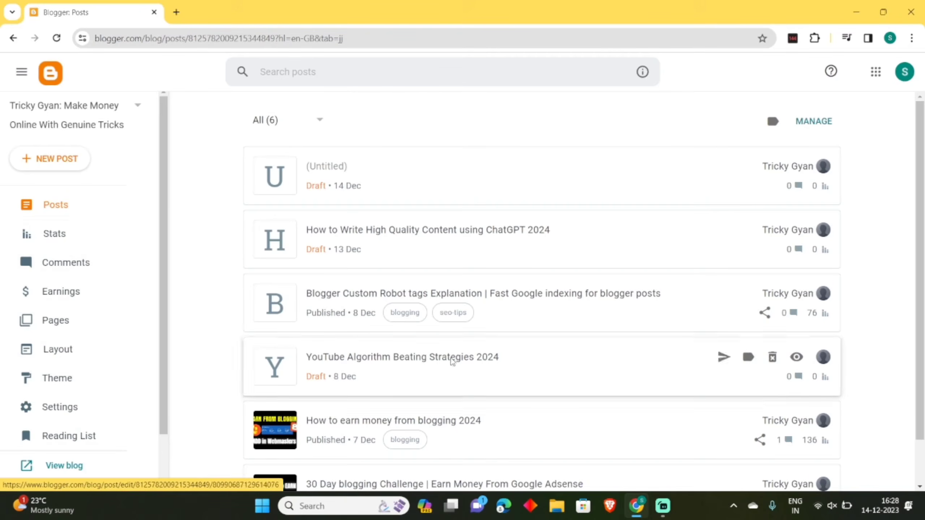
Step: Look over the blog's post list and check today's view count in the stats
scroll(446, 361, "down", 1)
scroll(440, 335, "up", 1)
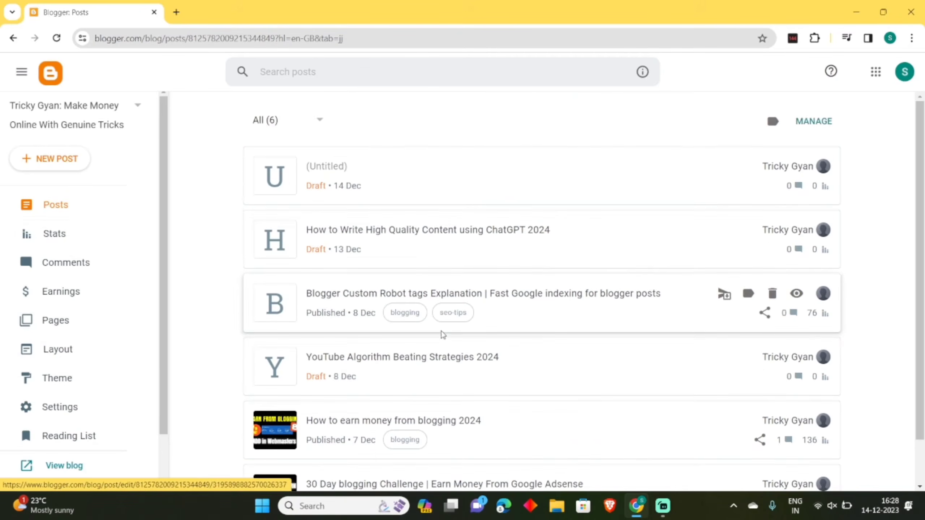
left_click(39, 228)
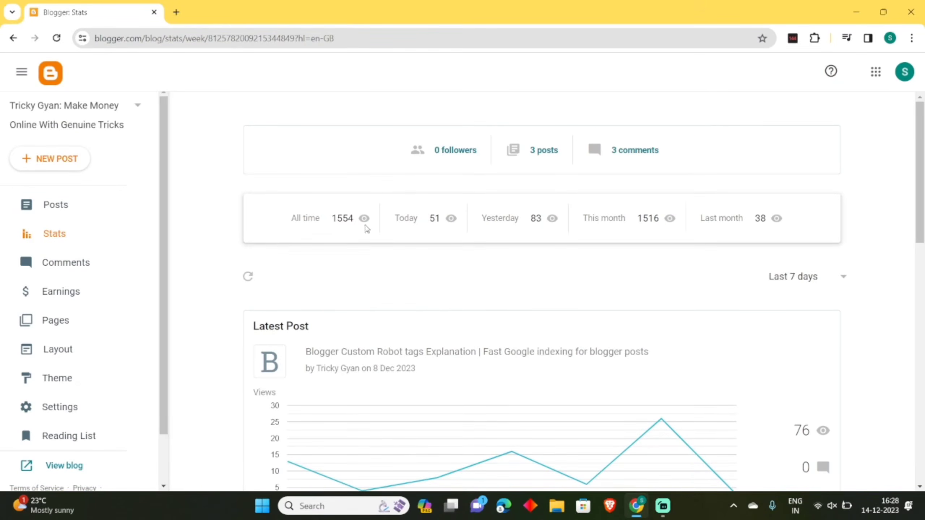
left_click_drag(417, 218, 455, 218)
left_click(388, 258)
Step: Open the blog settings and move down to the Comments section
scroll(39, 224, "down", 2)
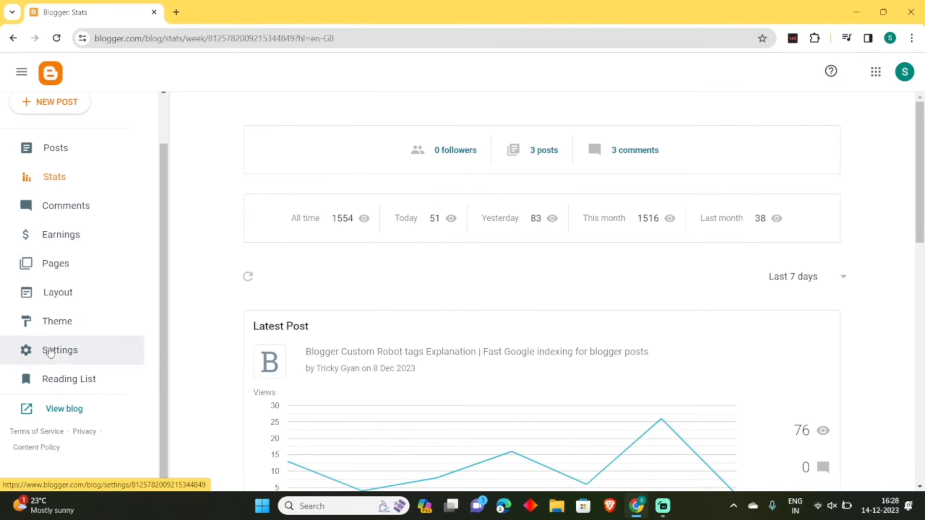
left_click(61, 352)
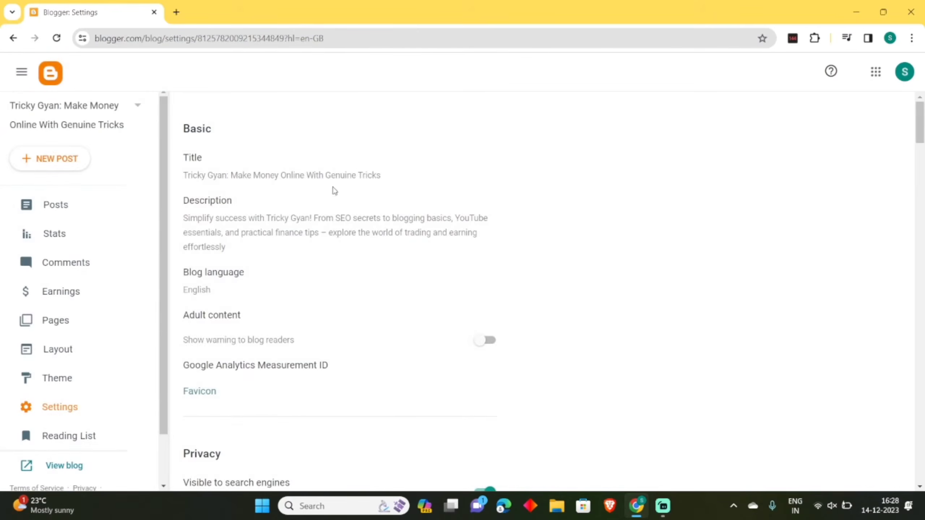
scroll(335, 190, "down", 12)
scroll(360, 200, "down", 14)
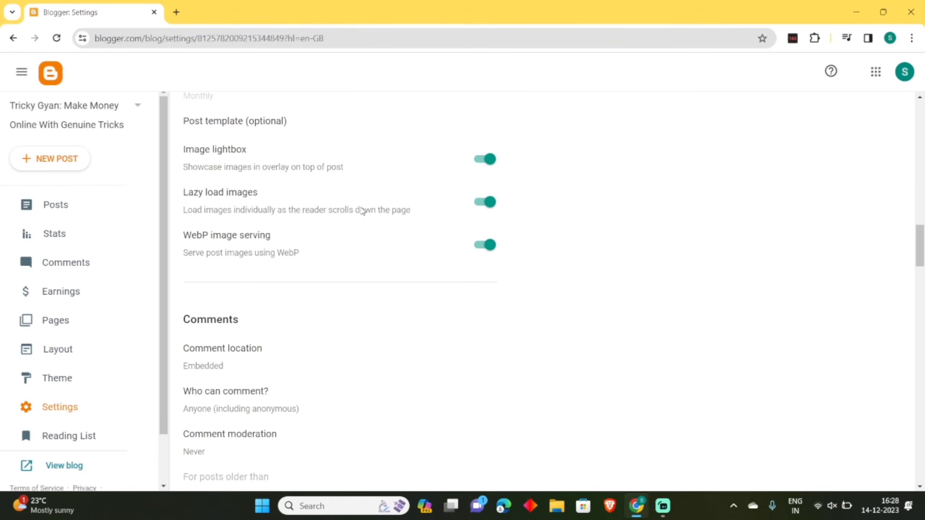